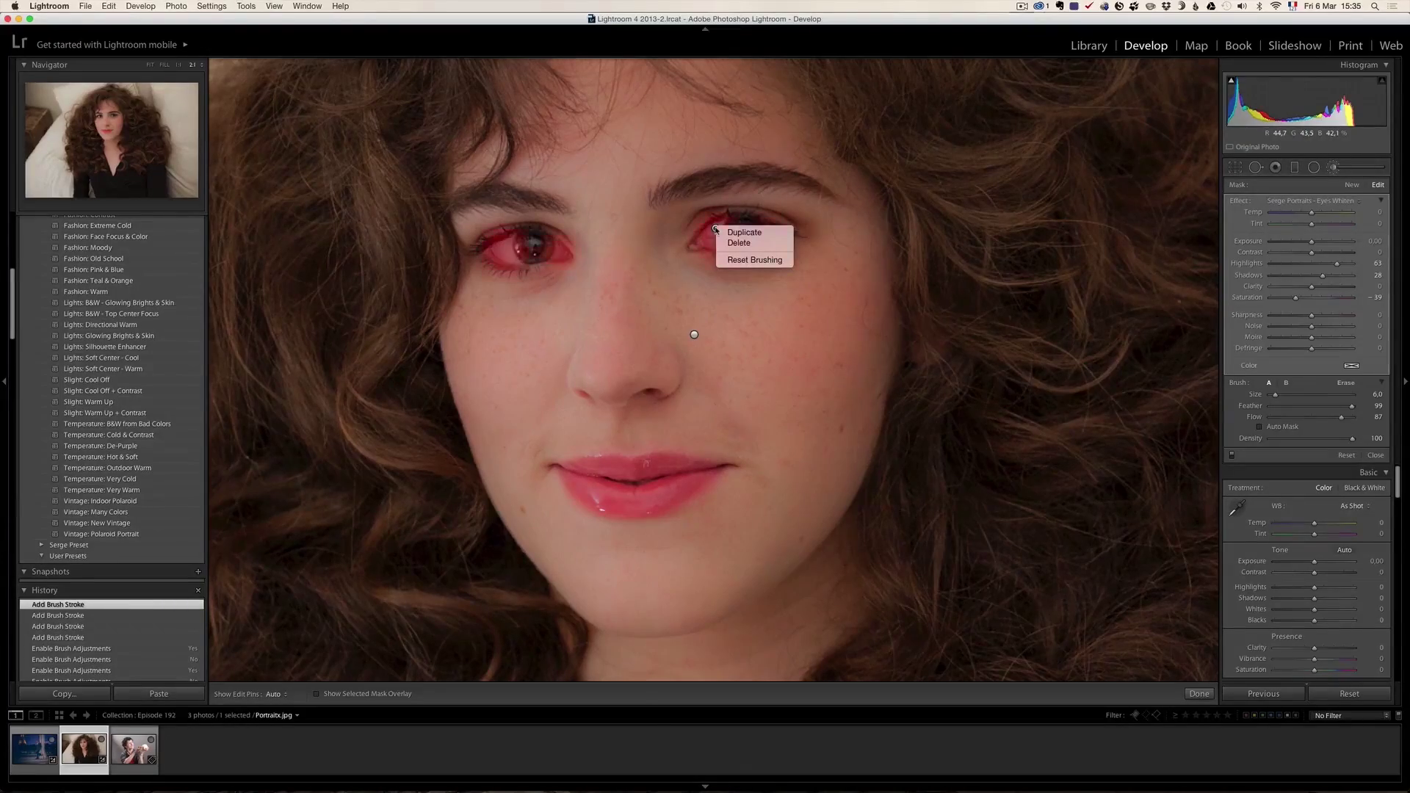
# - Duplicate the portrait's eye brush adjustment pin
pyautogui.click(745, 233)
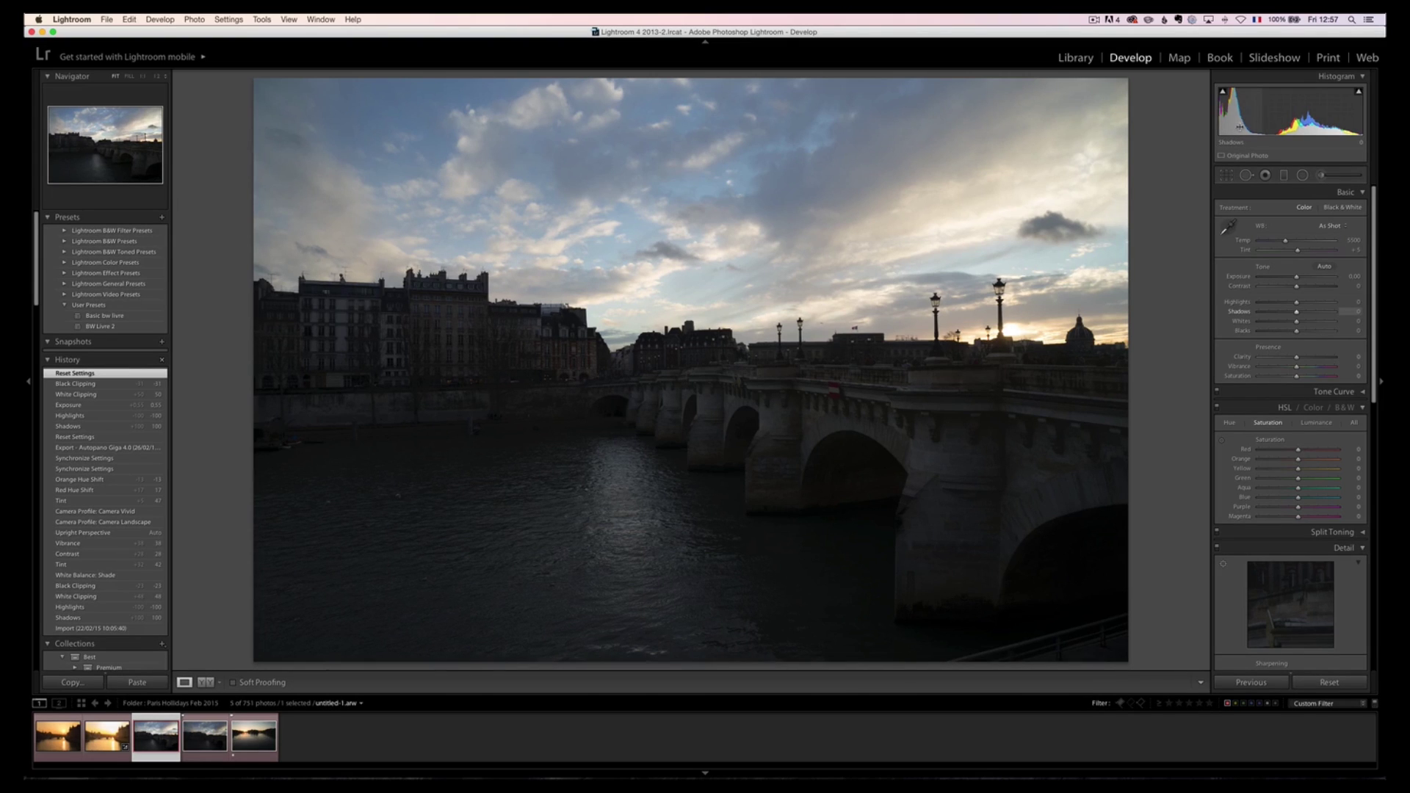
# - Set the bridge photo to Shadows +100, Highlights -100, Whites +45 and Blacks -6, checking clipping
pyautogui.moveTo(1297, 312); pyautogui.dragTo(1361, 318)
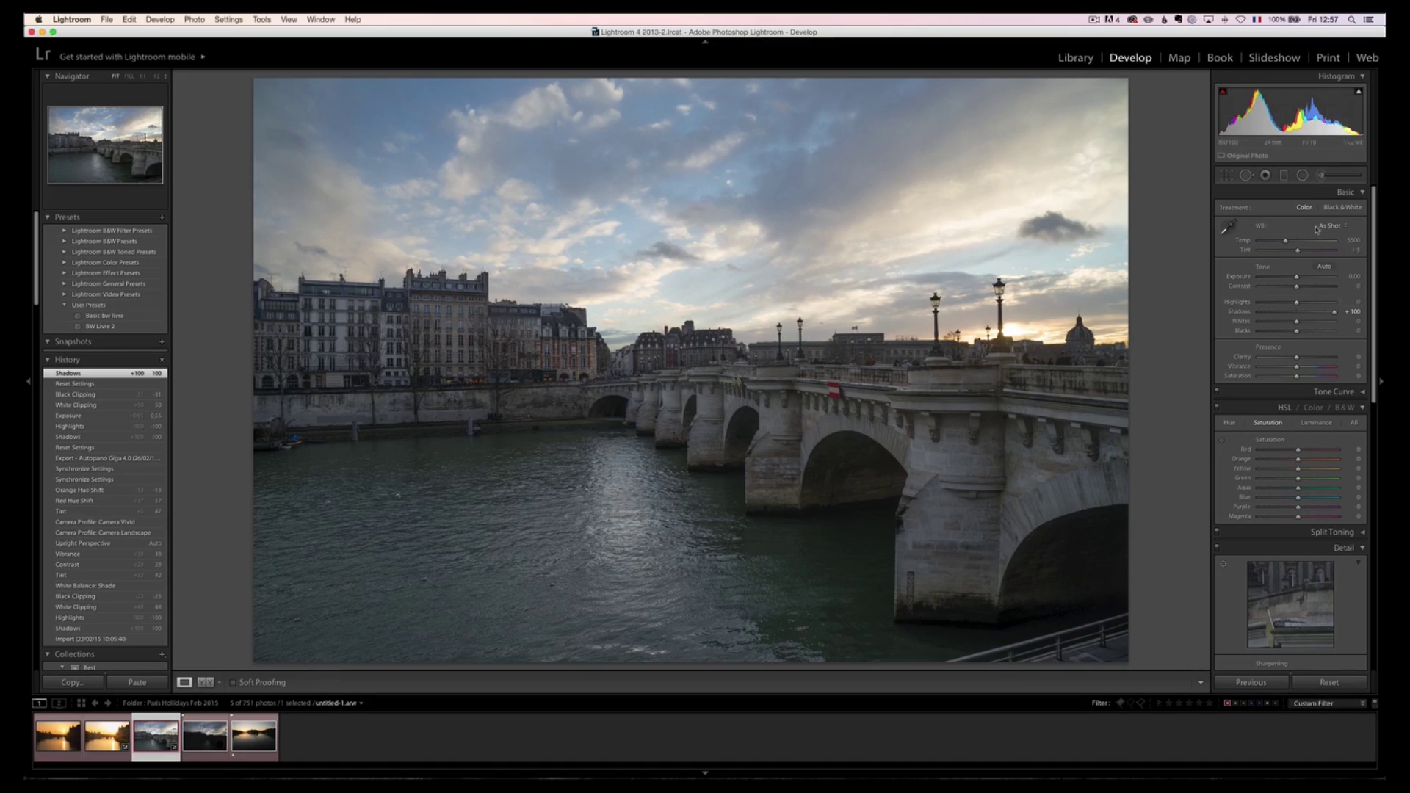
pyautogui.moveTo(1297, 303); pyautogui.dragTo(1263, 305)
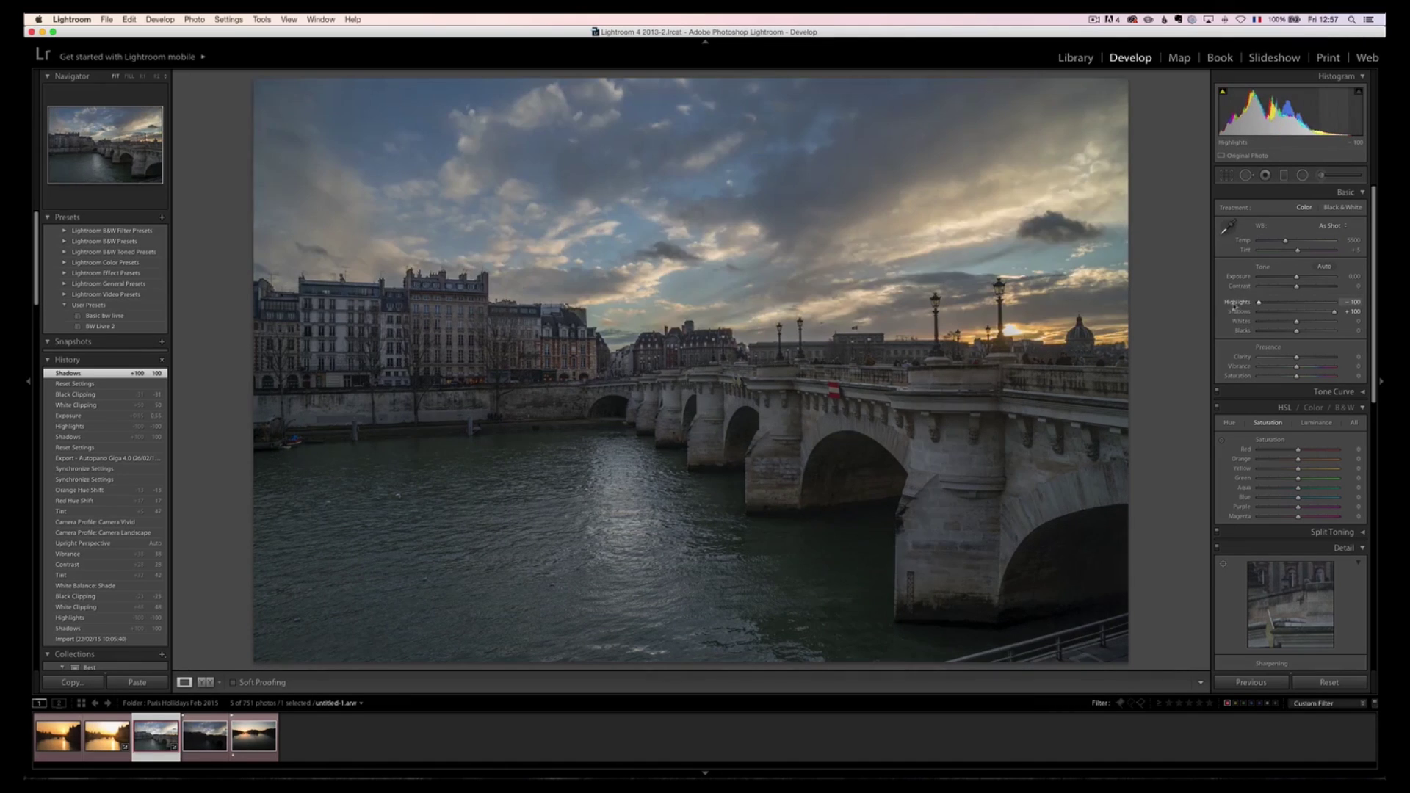
pyautogui.moveTo(1236, 304); pyautogui.dragTo(1237, 303)
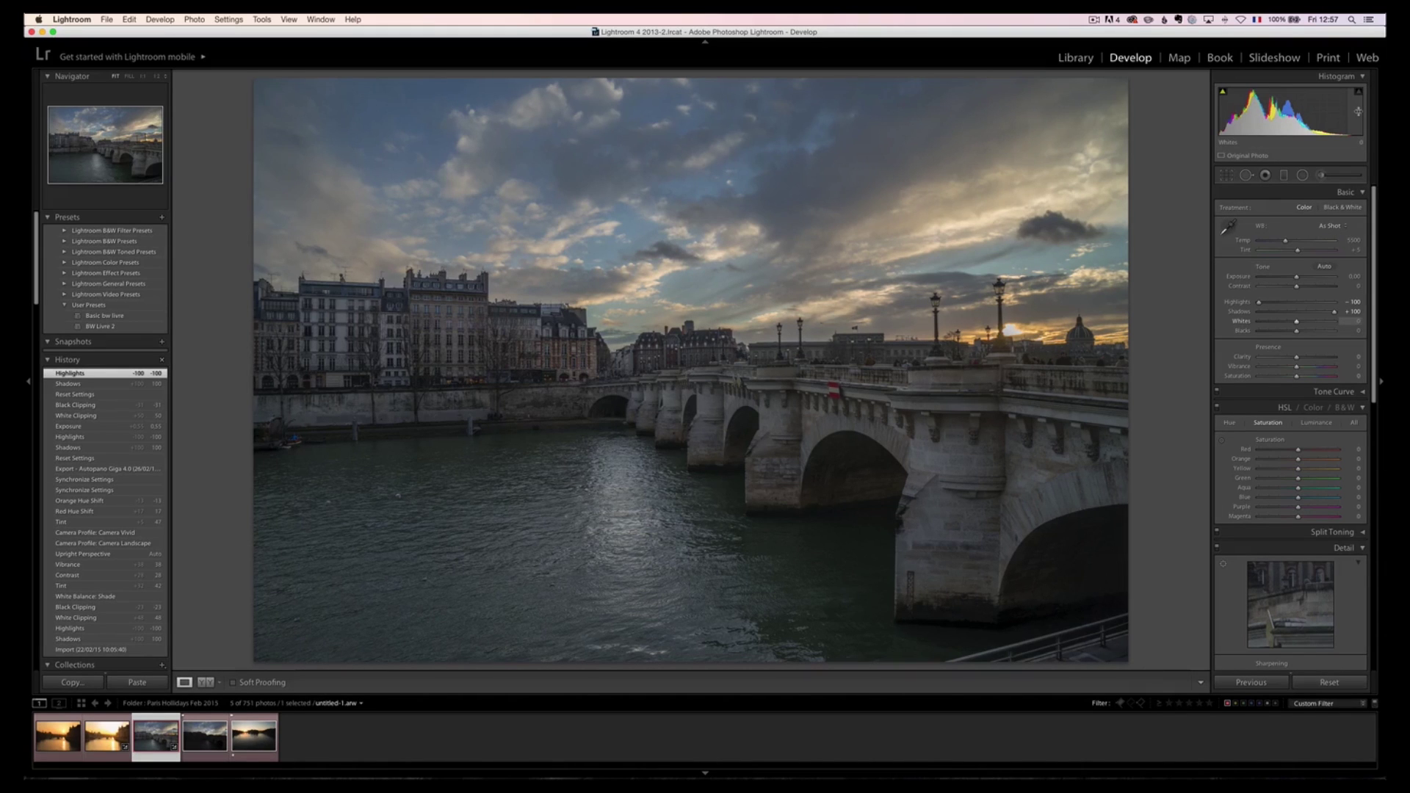
pyautogui.press('alt')
pyautogui.moveTo(1297, 321); pyautogui.dragTo(1315, 324)
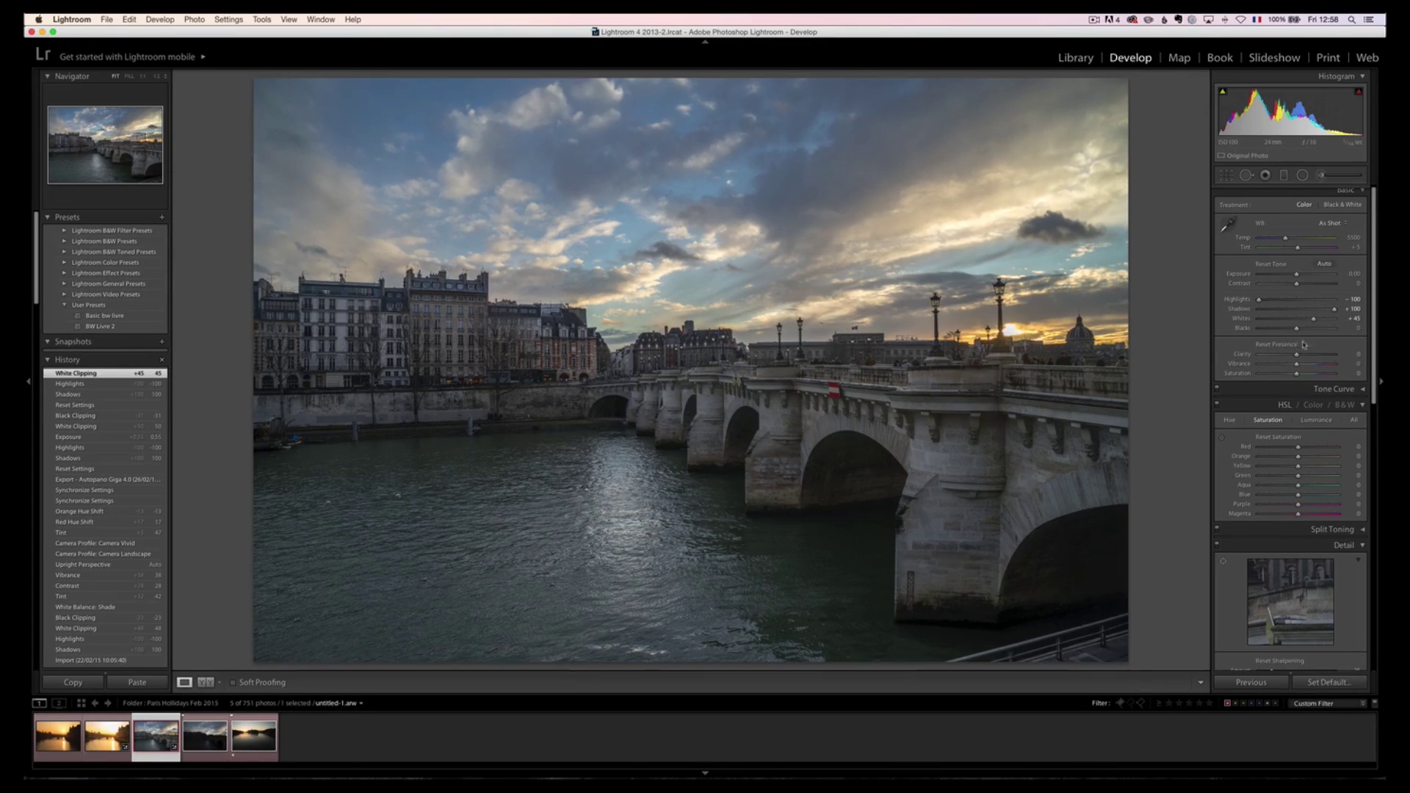
pyautogui.press('alt')
pyautogui.moveTo(1297, 332); pyautogui.dragTo(1294, 331)
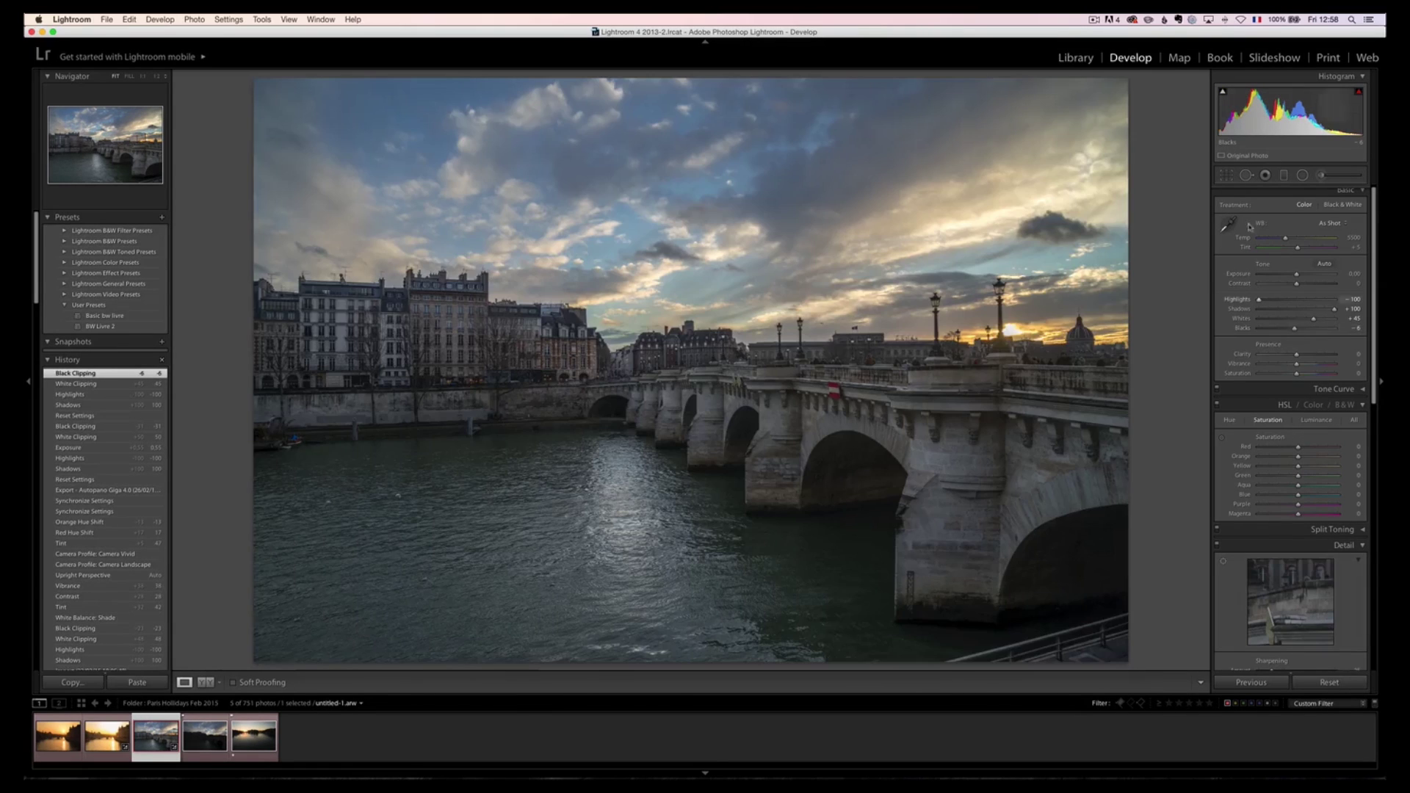
pyautogui.click(105, 418)
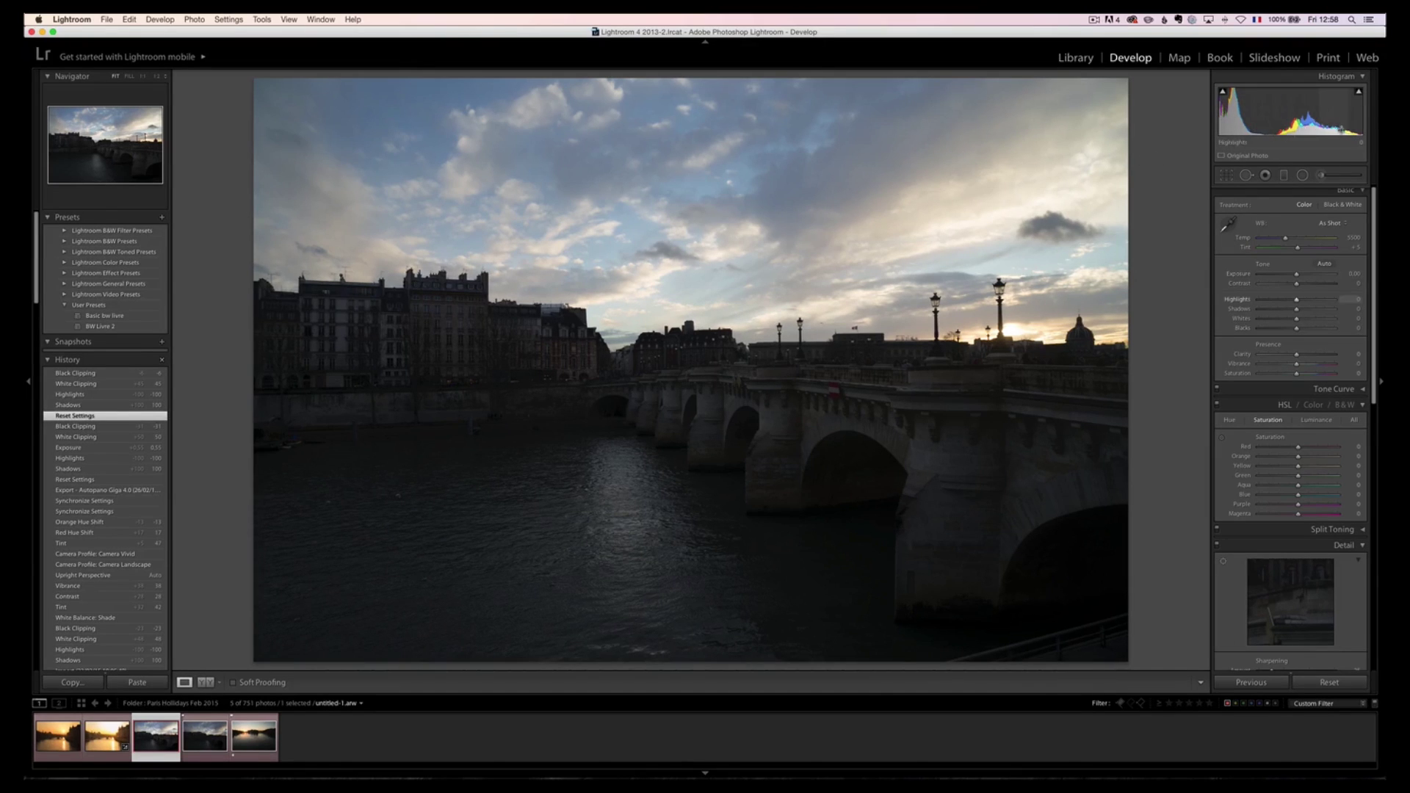
pyautogui.click(120, 373)
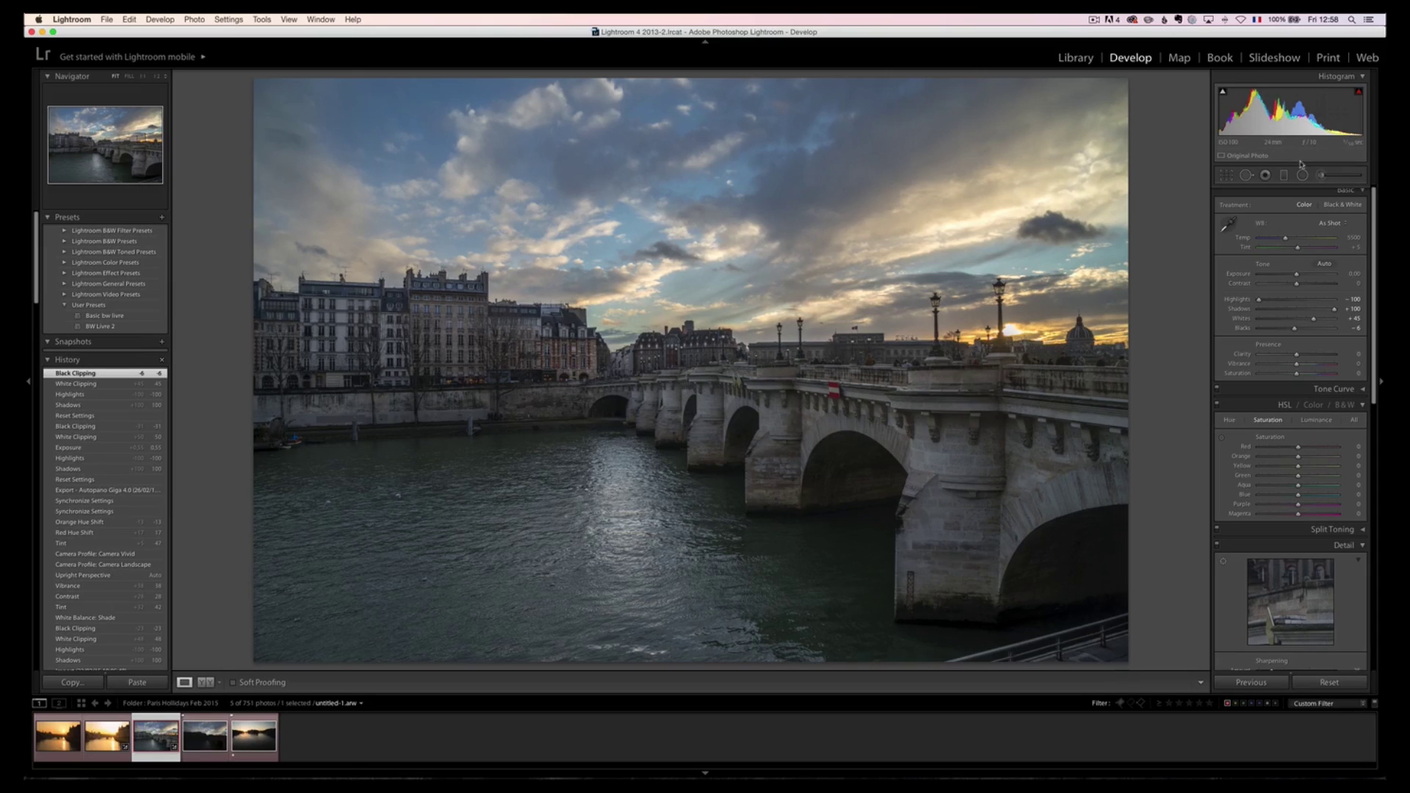
# - Apply Shade white balance (Temp 7500), Tint +34 and Vibrance +34 to the bridge photo
pyautogui.click(1332, 224)
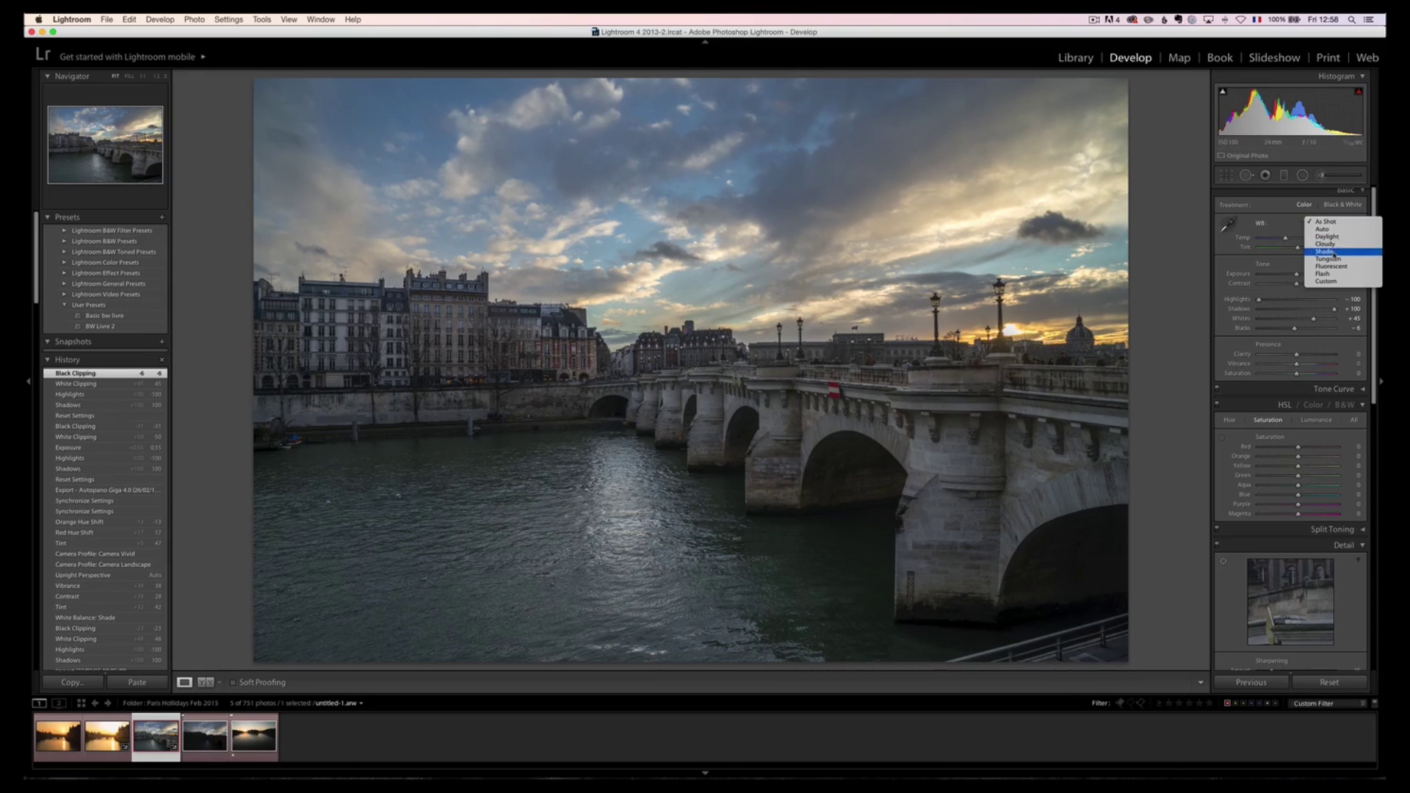
pyautogui.click(1334, 252)
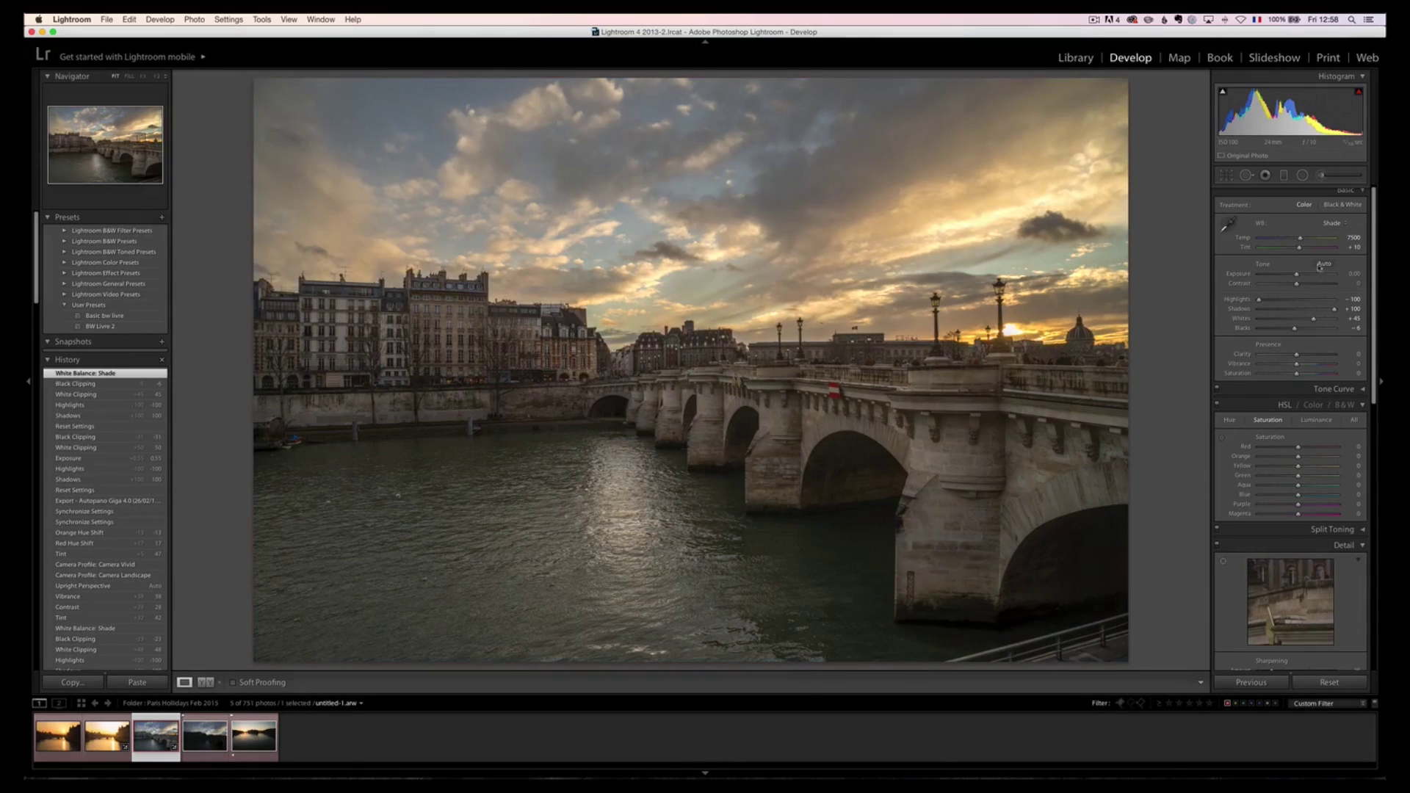
pyautogui.moveTo(1300, 247); pyautogui.dragTo(1307, 251)
pyautogui.click(1311, 366)
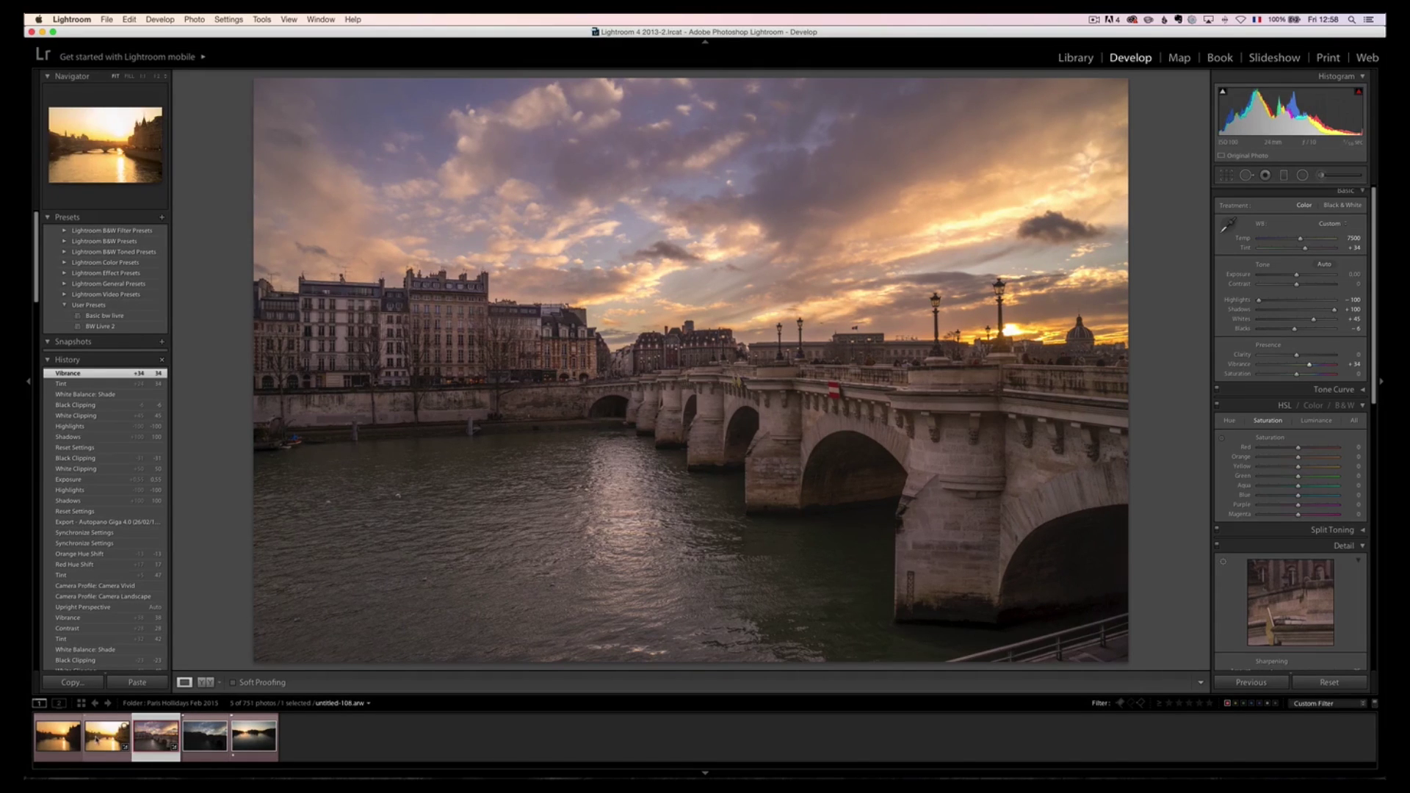
# - Reset the second filmstrip photo, the golden Seine sunset, and turn on the J clipping overlay
pyautogui.click(102, 736)
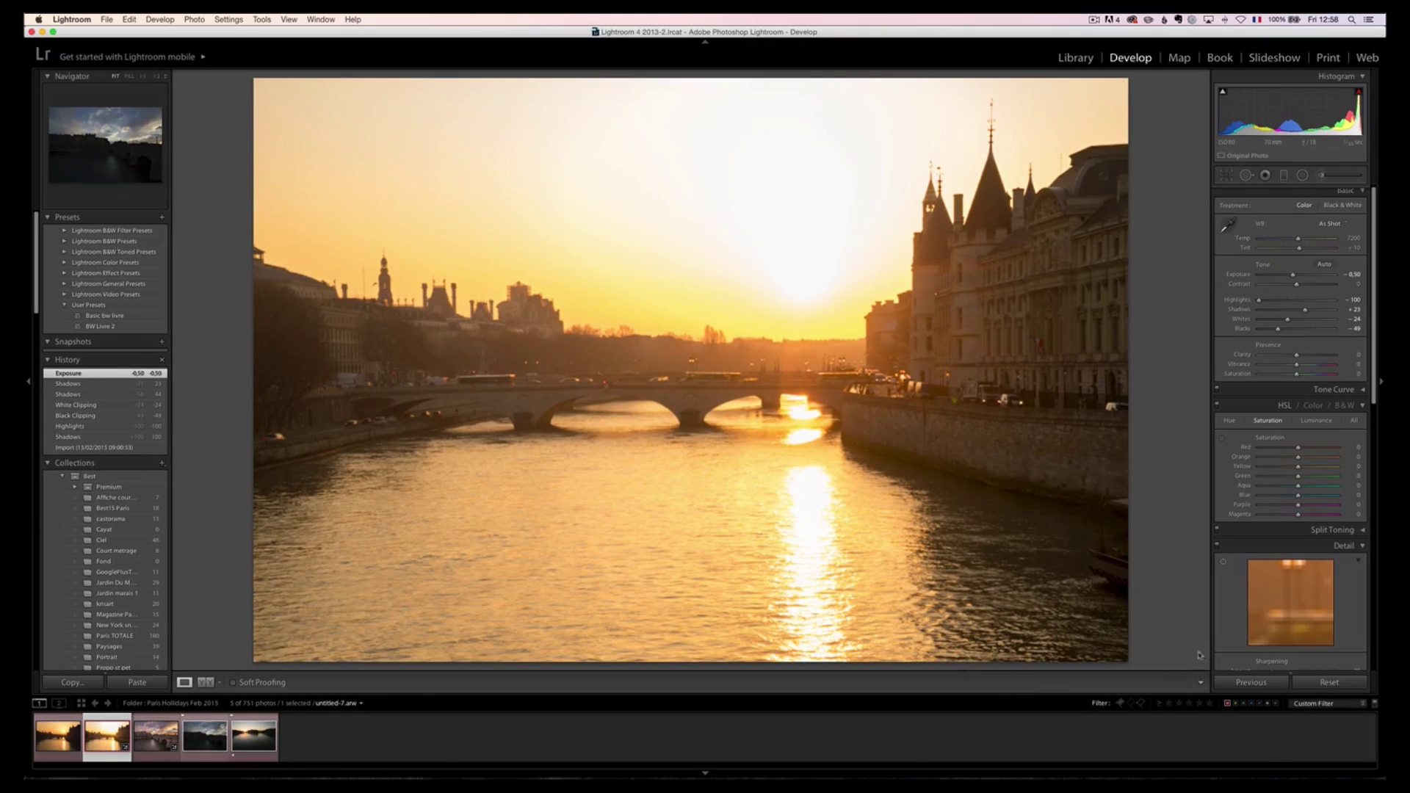
pyautogui.click(1319, 683)
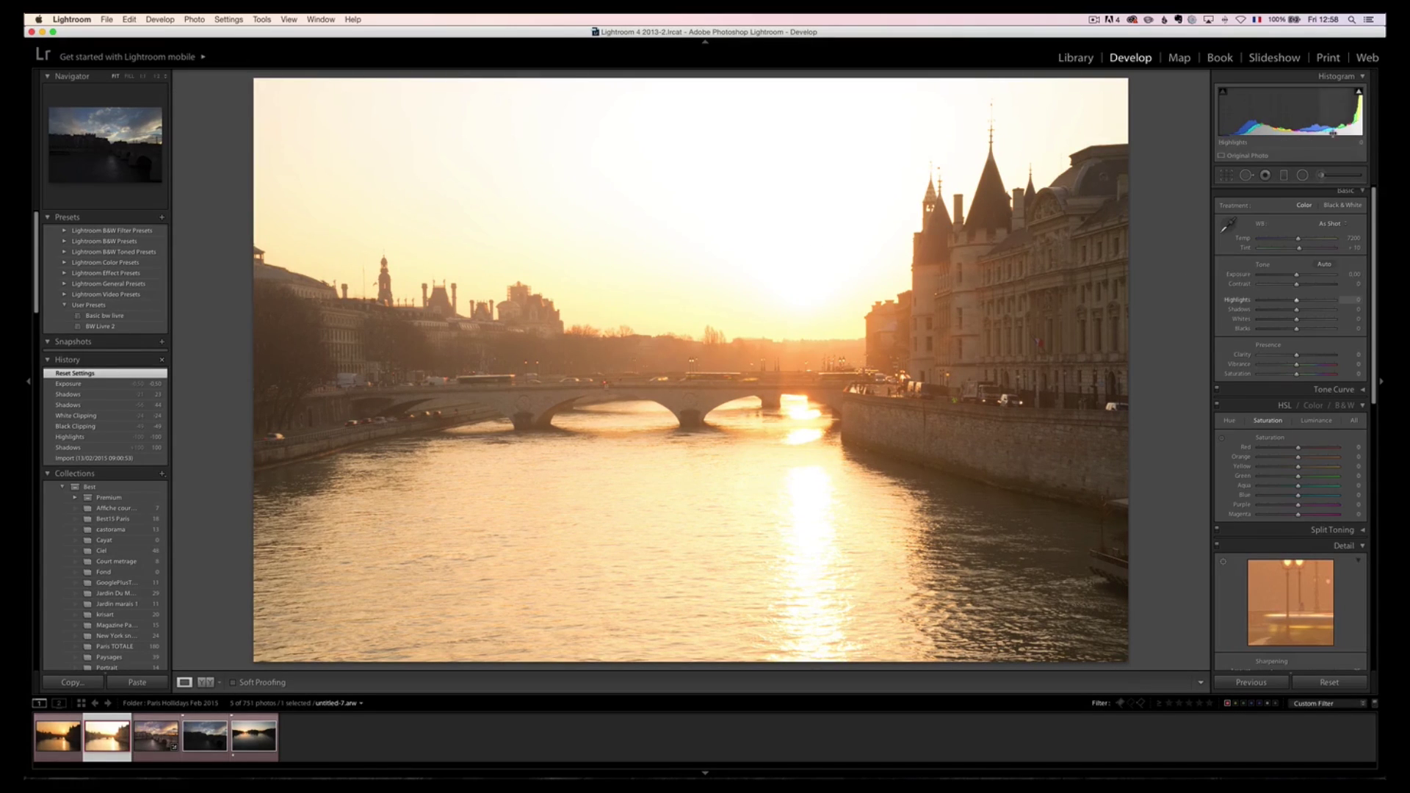
pyautogui.press('j')
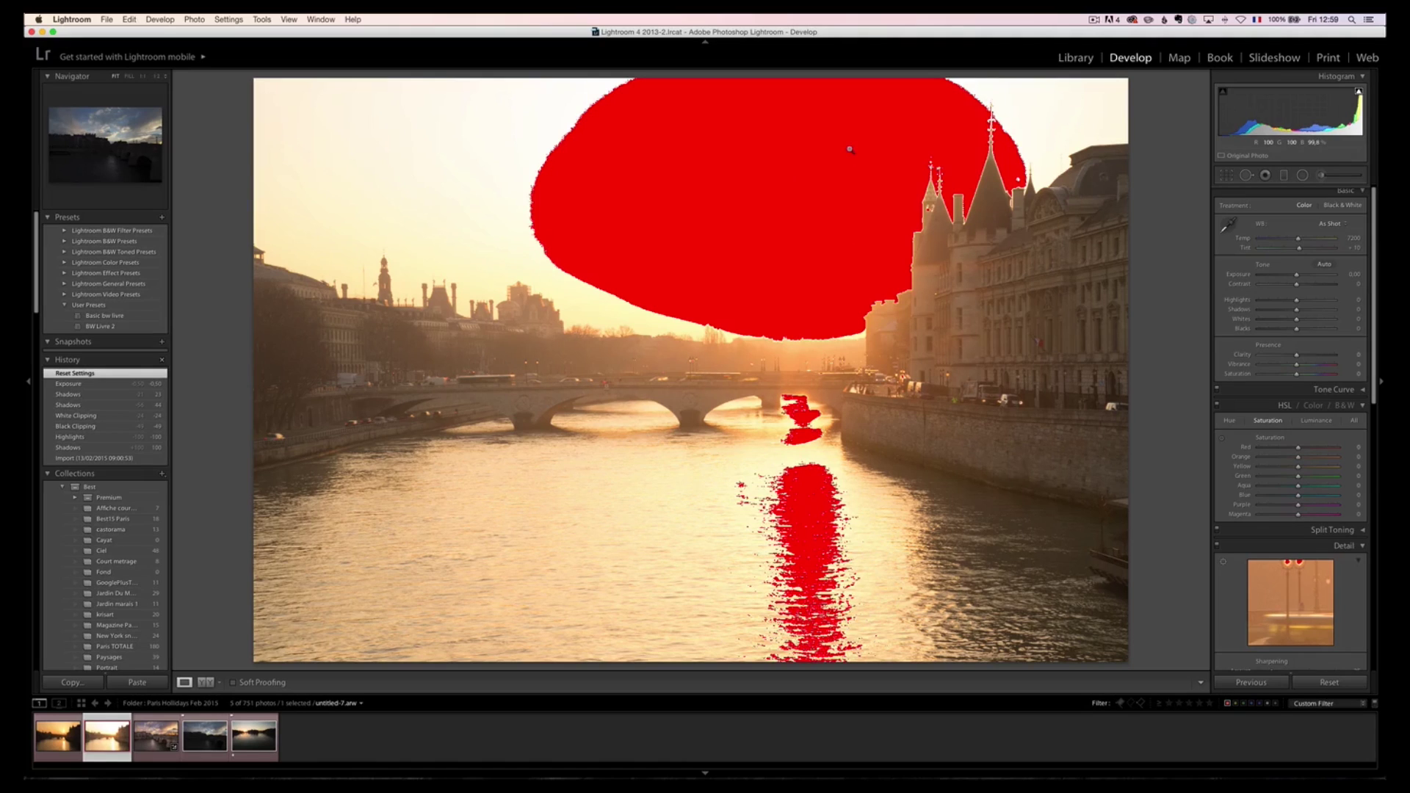
# - Hide the clipping overlay and give the castle sunset photo Highlights -100 and Shadows +100
pyautogui.click(1360, 91)
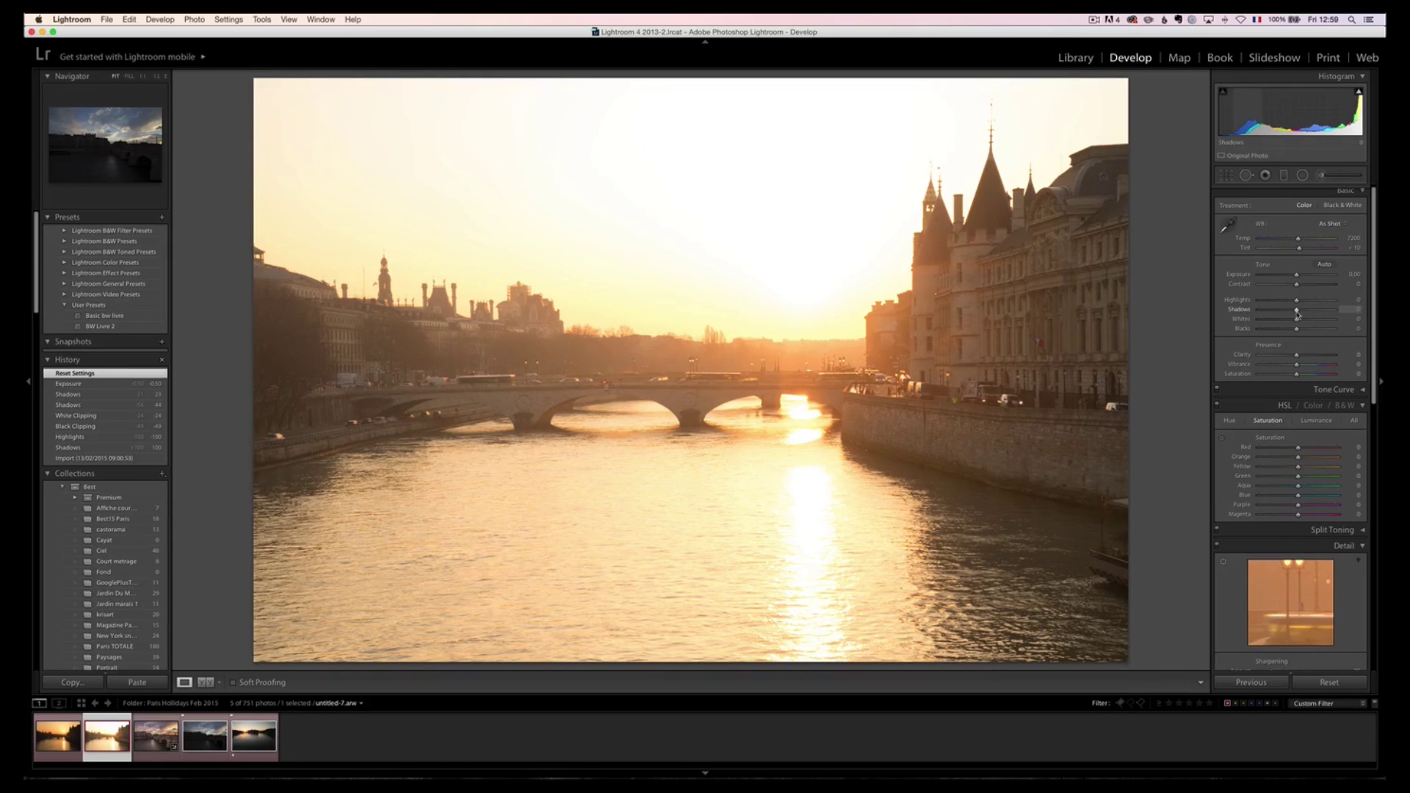
pyautogui.moveTo(1297, 314); pyautogui.dragTo(1251, 309)
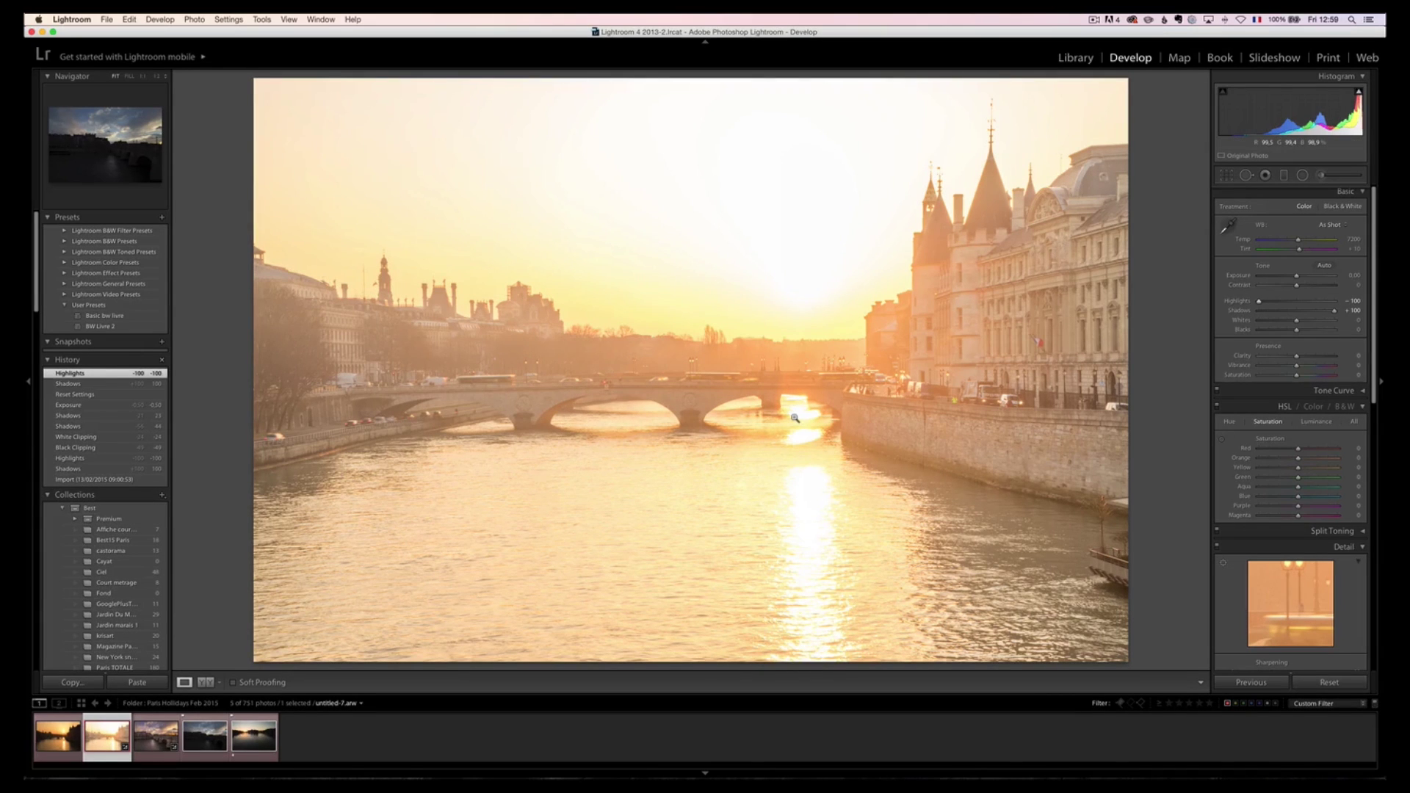
pyautogui.click(1298, 312)
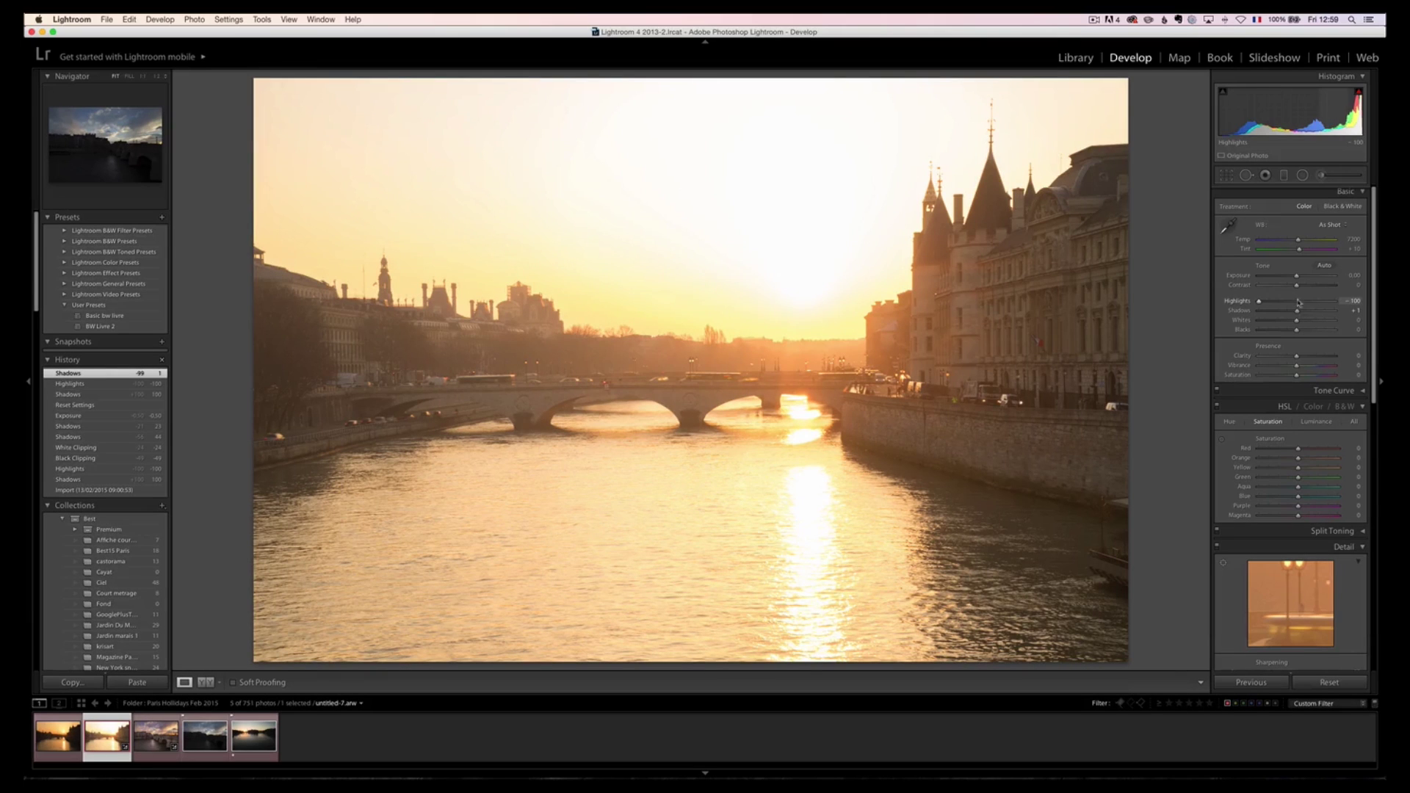
pyautogui.click(1298, 302)
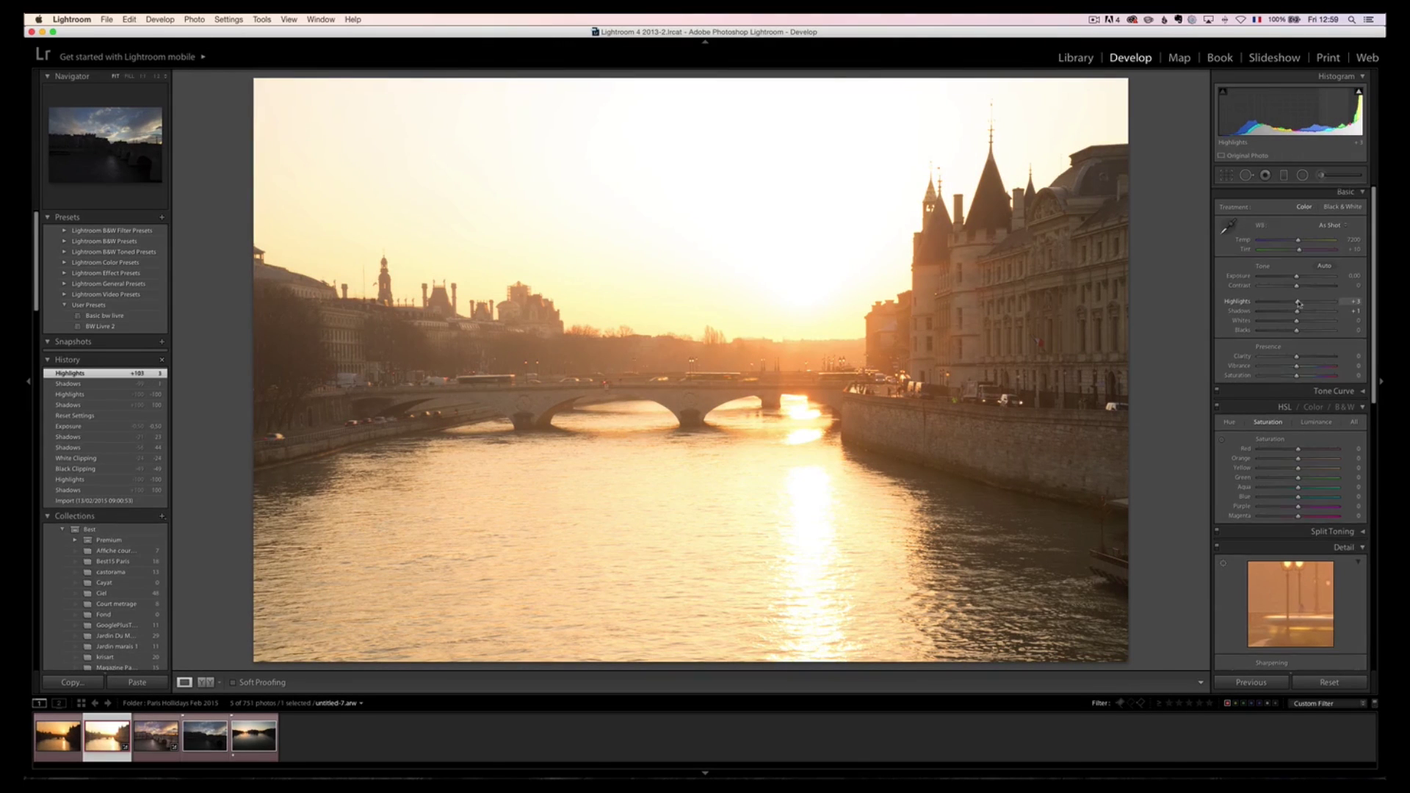
pyautogui.moveTo(1298, 307); pyautogui.dragTo(1281, 334)
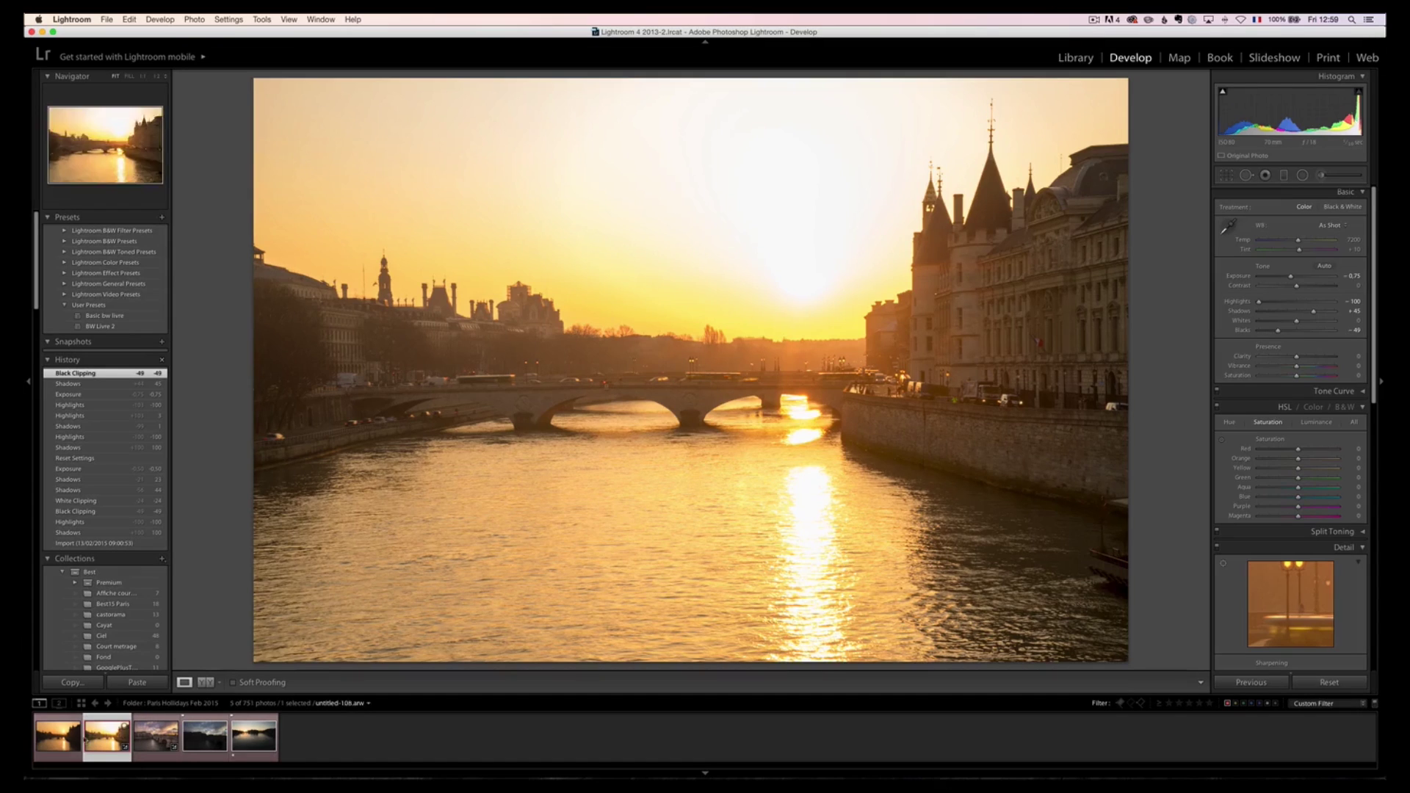
pyautogui.click(65, 739)
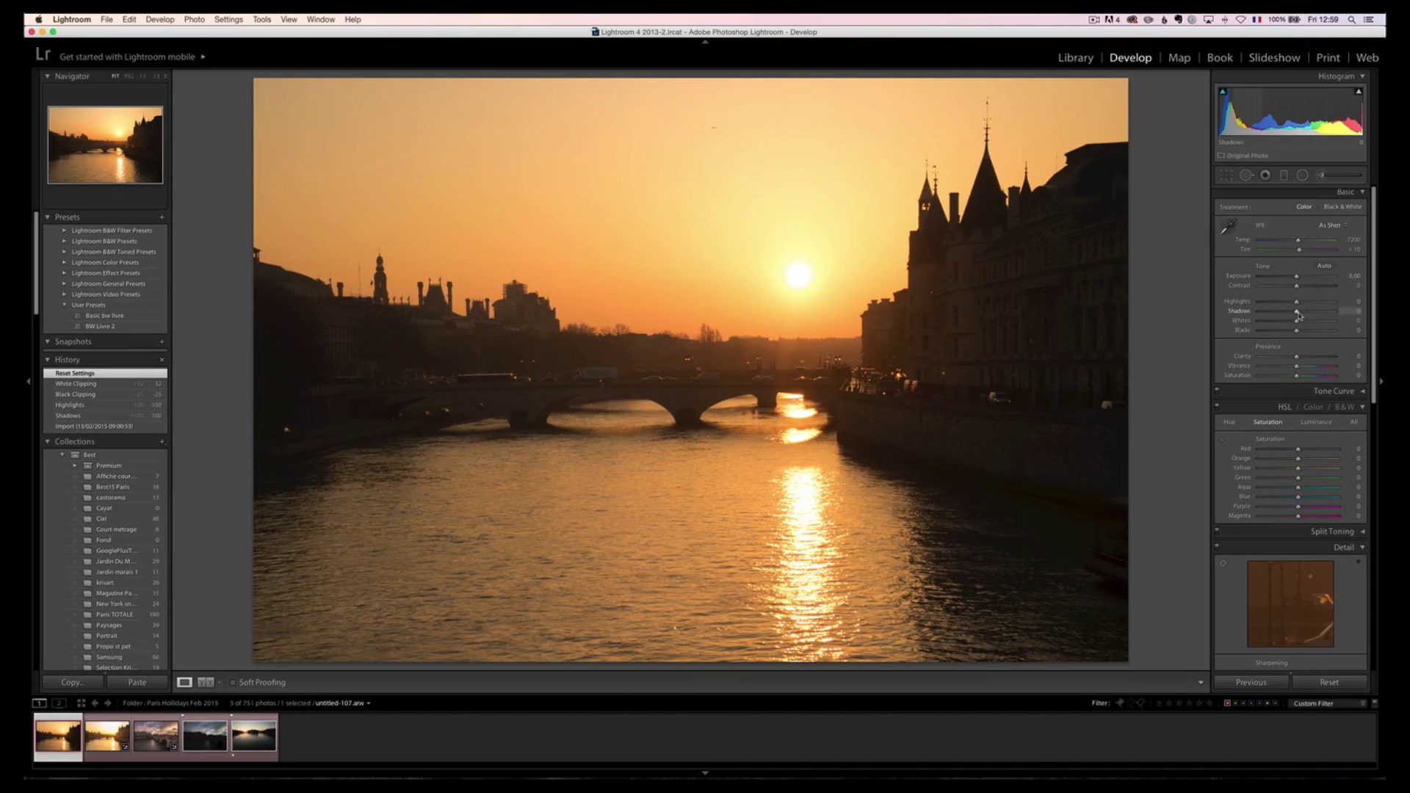
pyautogui.moveTo(1298, 314)
pyautogui.mouseDown()
pyautogui.moveTo(1335, 311)
pyautogui.moveTo(1245, 307)
pyautogui.moveTo(1307, 325)
pyautogui.moveTo(1285, 331)
pyautogui.mouseUp()
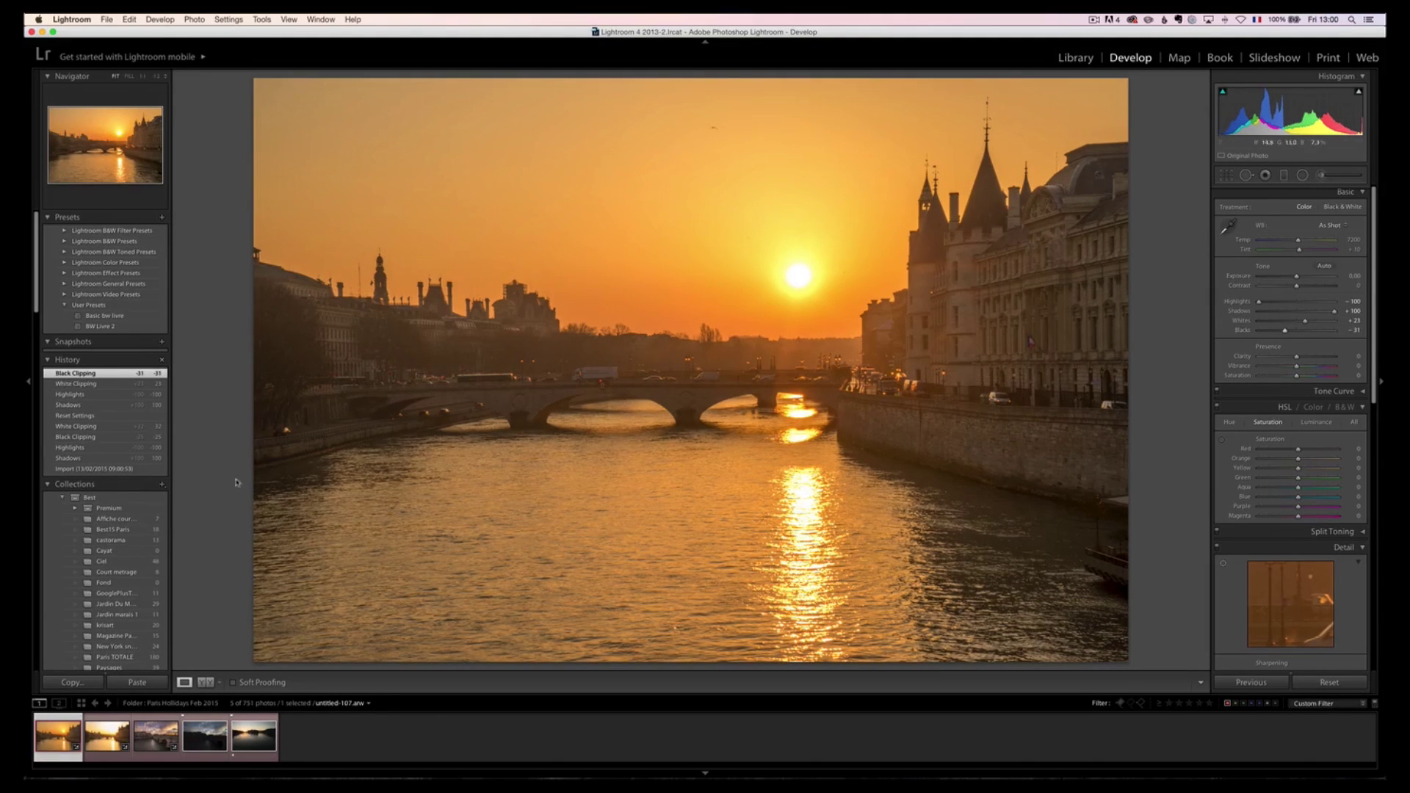
# - Compare Reset Settings with the Black Clipping edit in History, then select the fifth photo
pyautogui.click(117, 418)
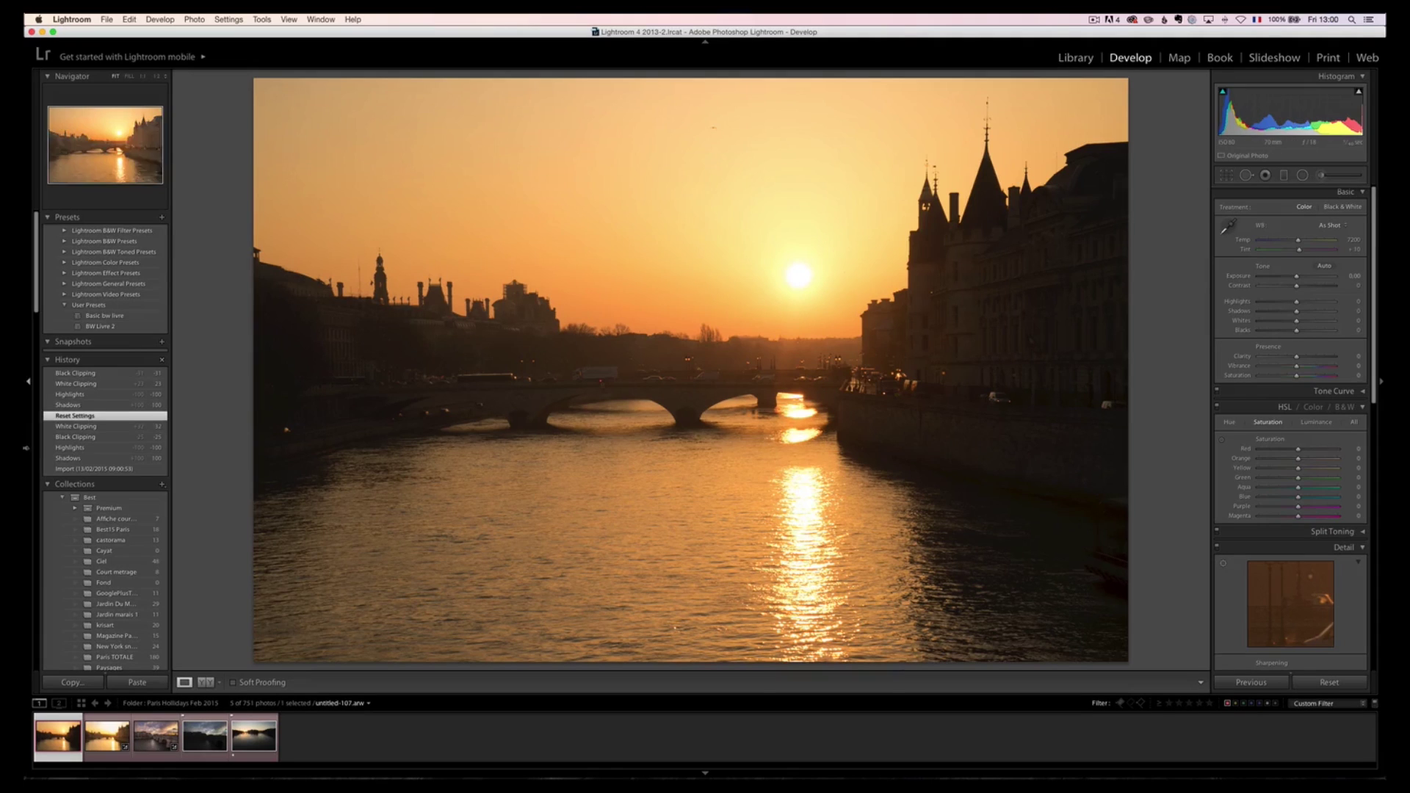
pyautogui.click(129, 374)
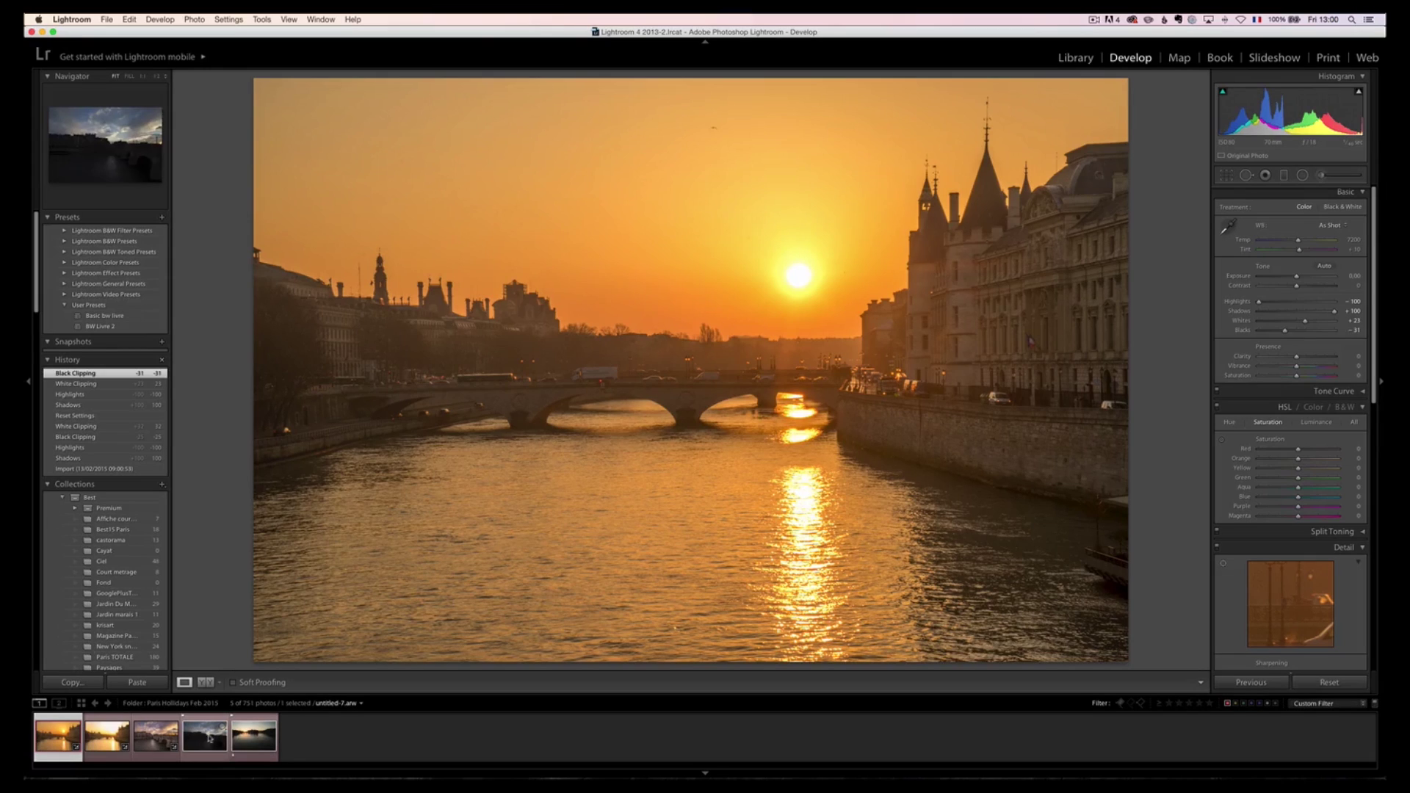
pyautogui.click(252, 739)
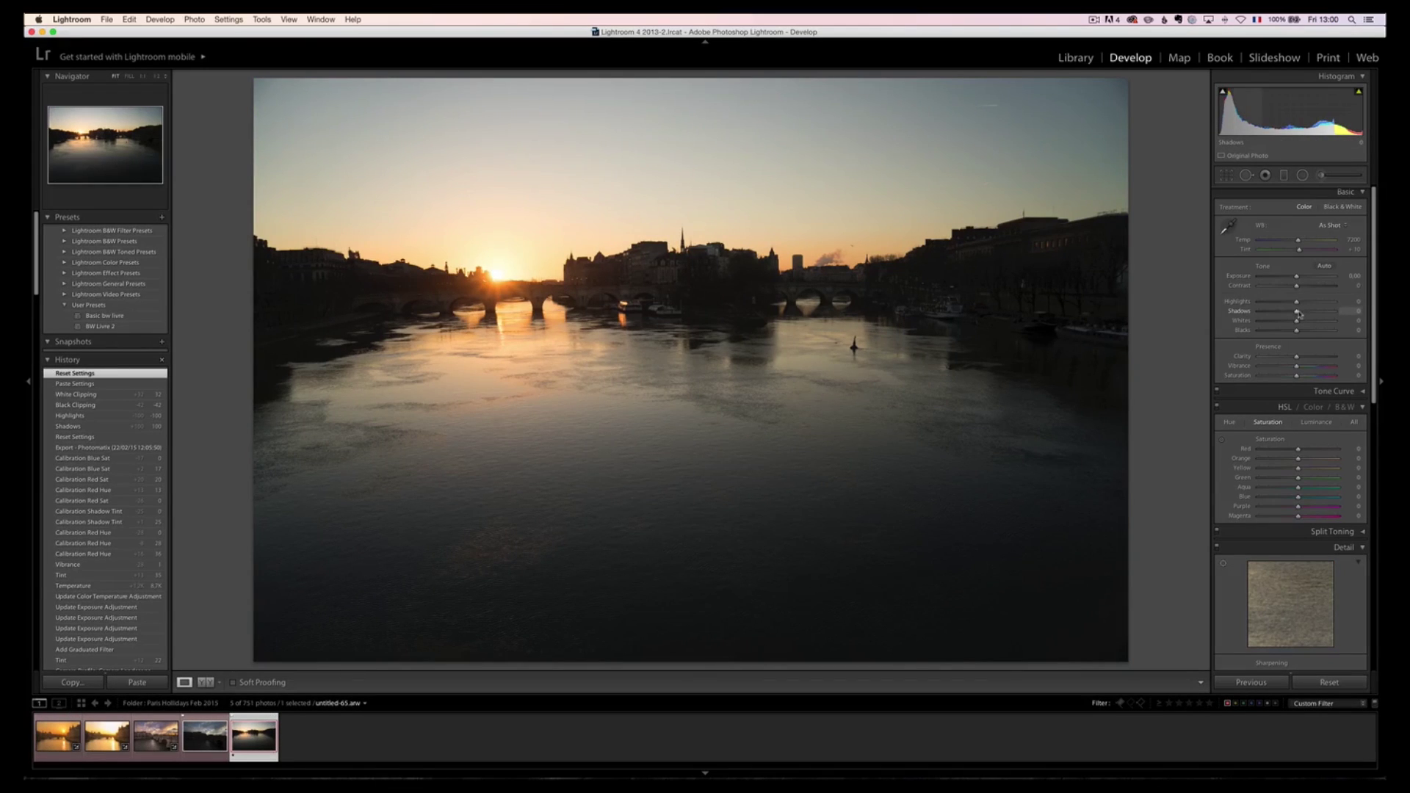
# - Set the river dusk photo to Shadows +100, Highlights -100, Blacks -16 and Whites +38
pyautogui.moveTo(1300, 315); pyautogui.dragTo(1297, 316)
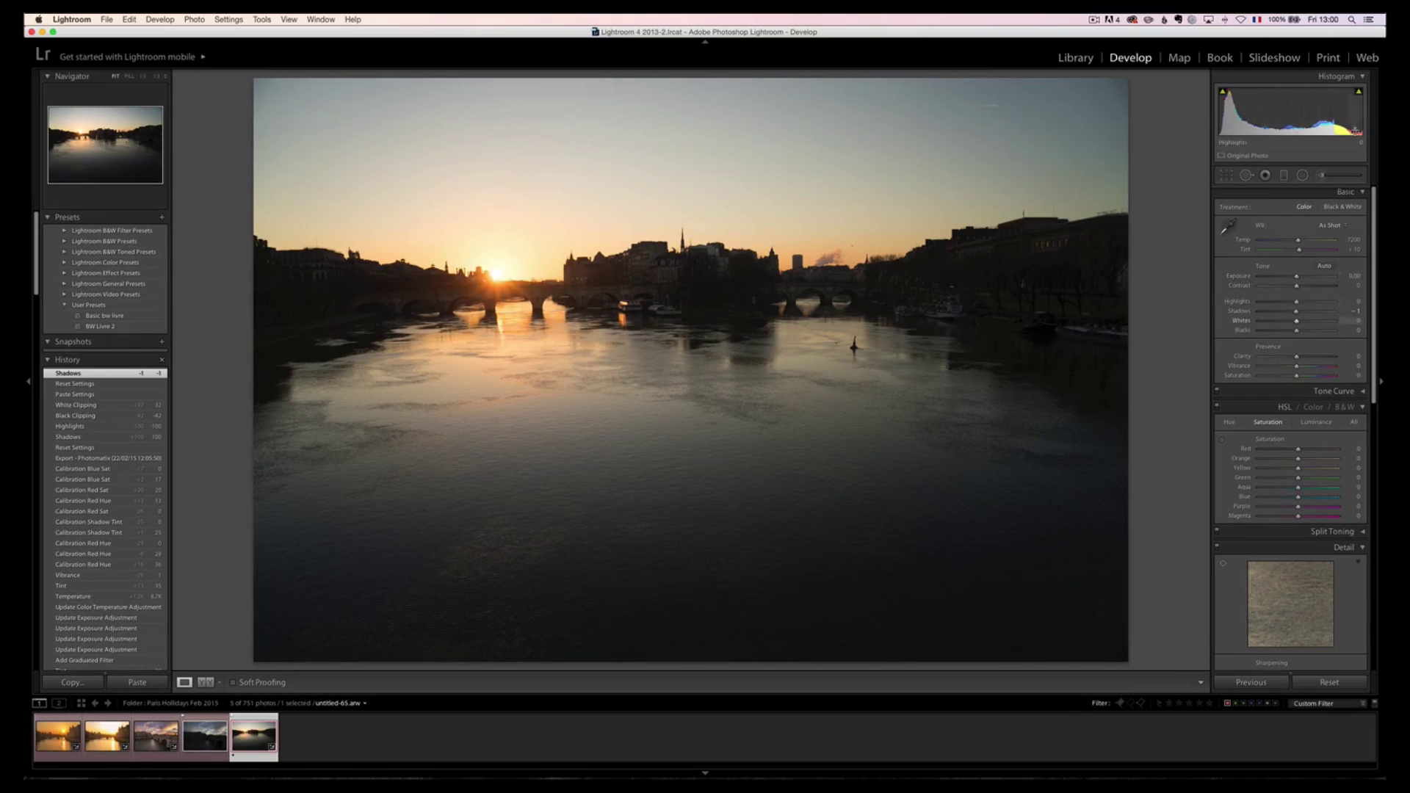
pyautogui.keyDown('shift'); pyautogui.doubleClick(1298, 311); pyautogui.keyUp('shift')
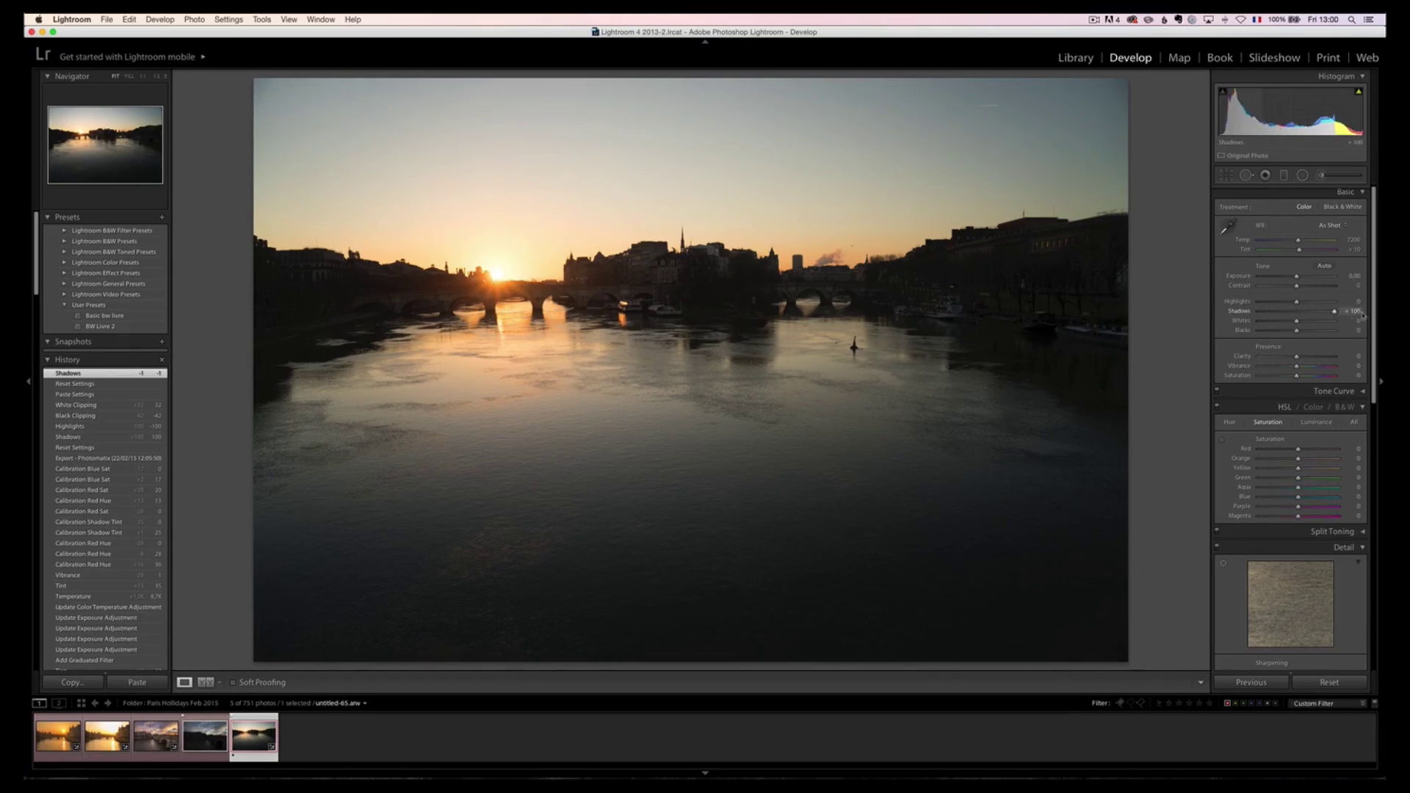
pyautogui.moveTo(1297, 302); pyautogui.dragTo(1258, 302)
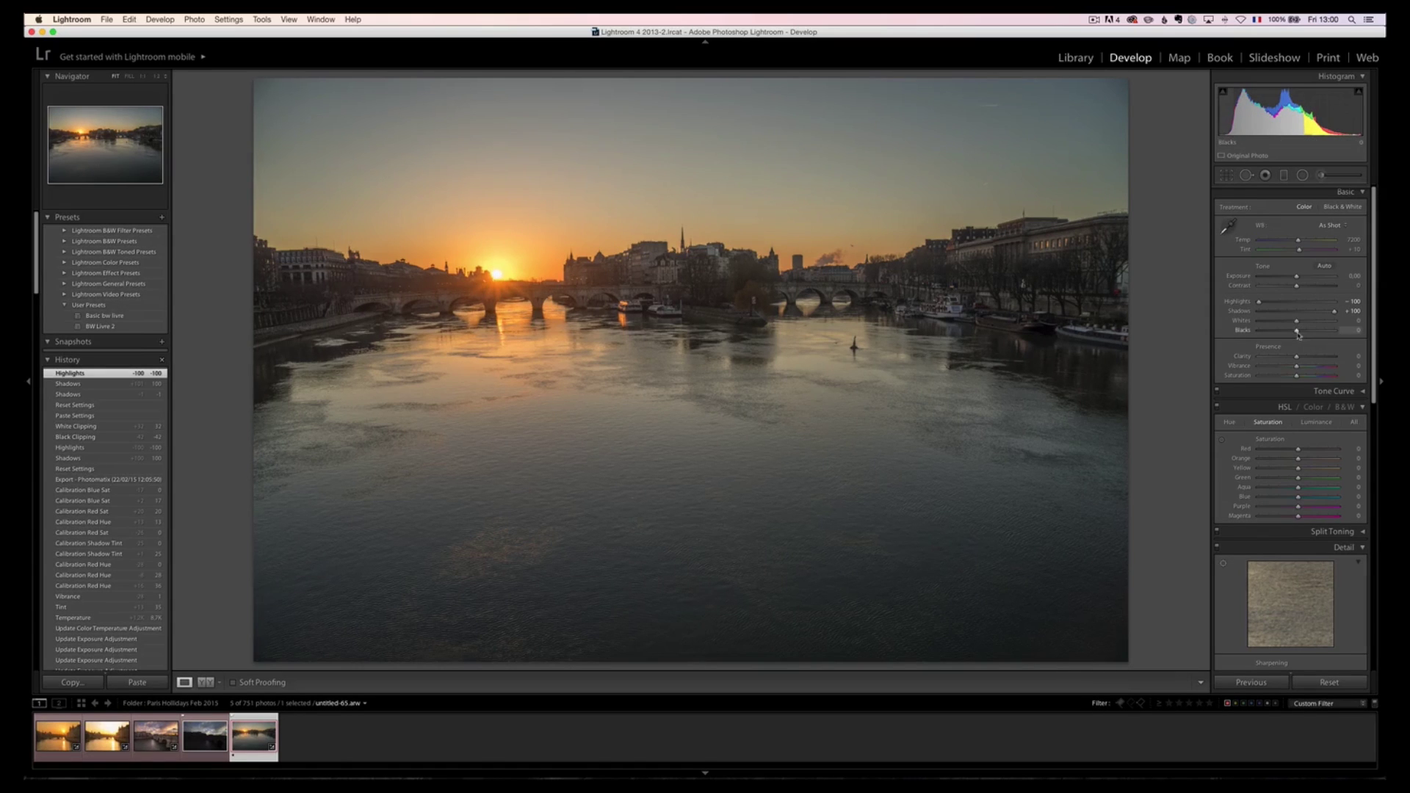
pyautogui.moveTo(1297, 334); pyautogui.dragTo(1312, 323)
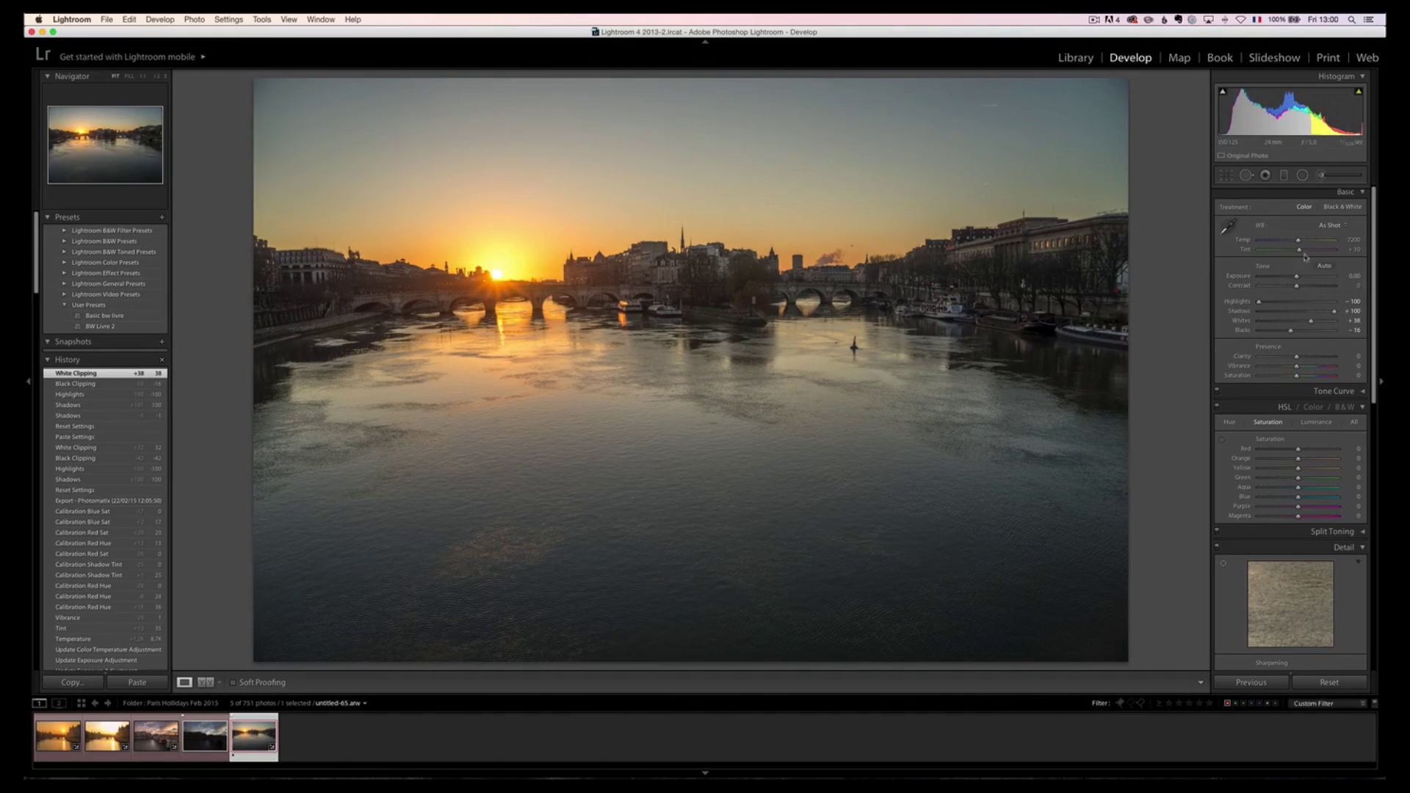
# - Give the river photo Shade white balance (Temp 7500), Tint +37 and Vibrance +25
pyautogui.click(1328, 225)
pyautogui.click(1311, 255)
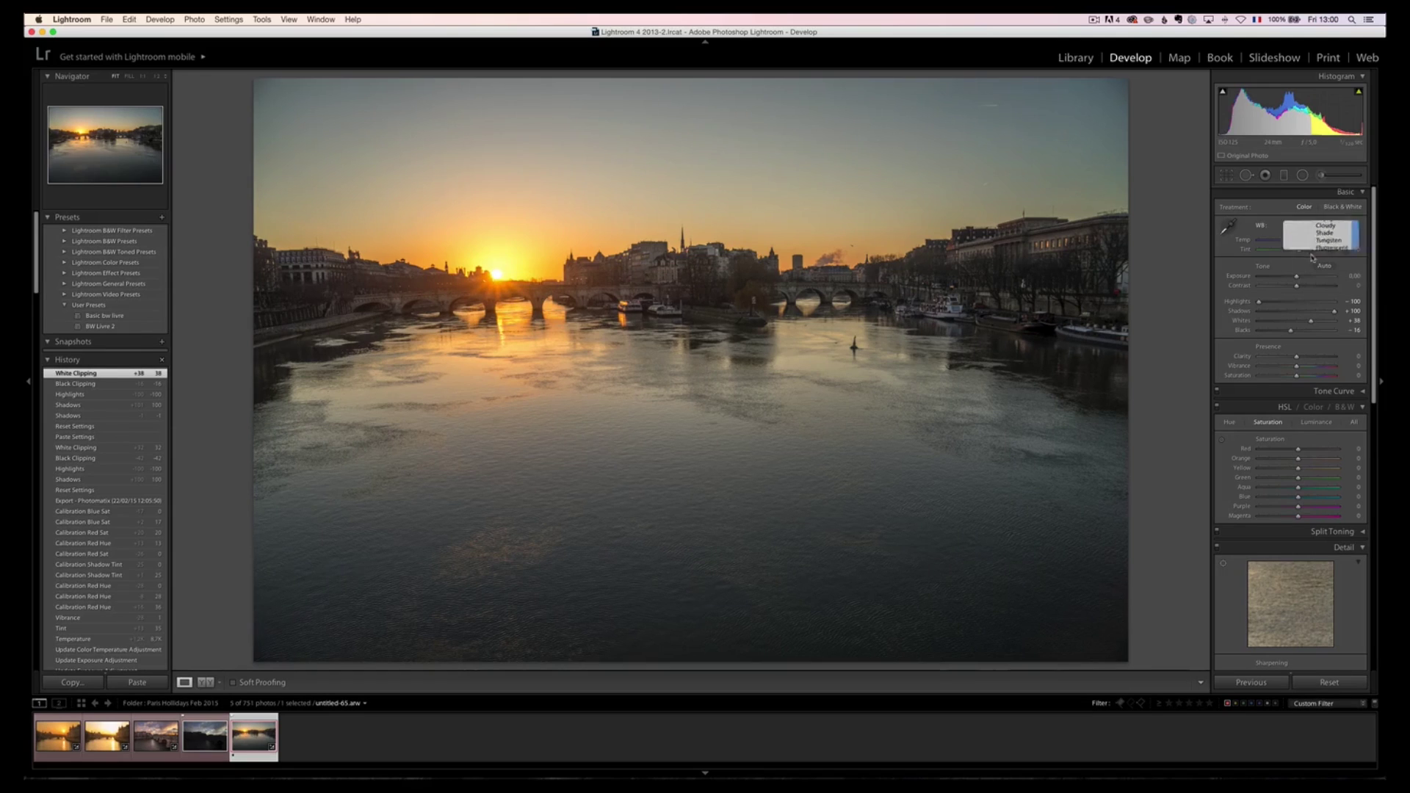
pyautogui.click(1306, 251)
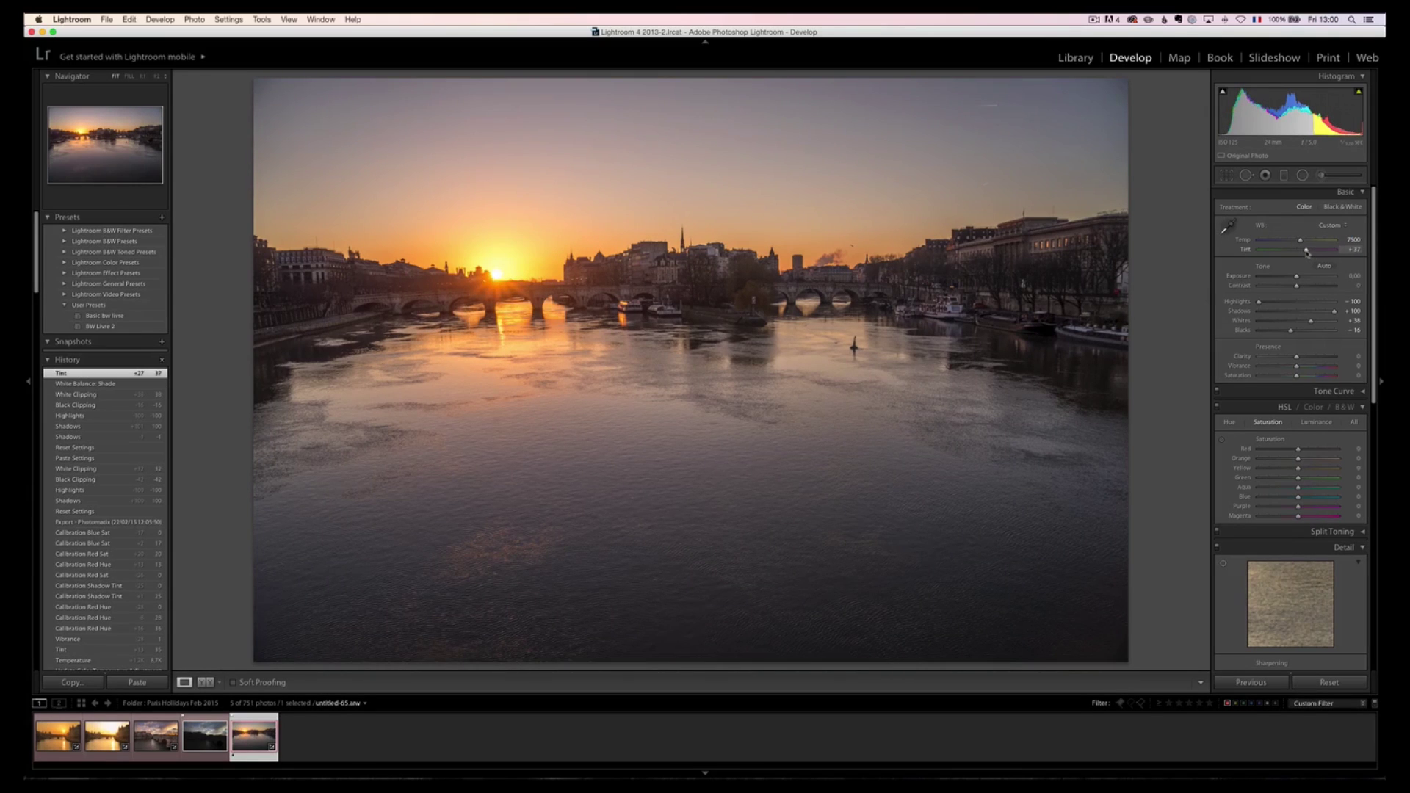
pyautogui.scroll(-4, 1308, 253)
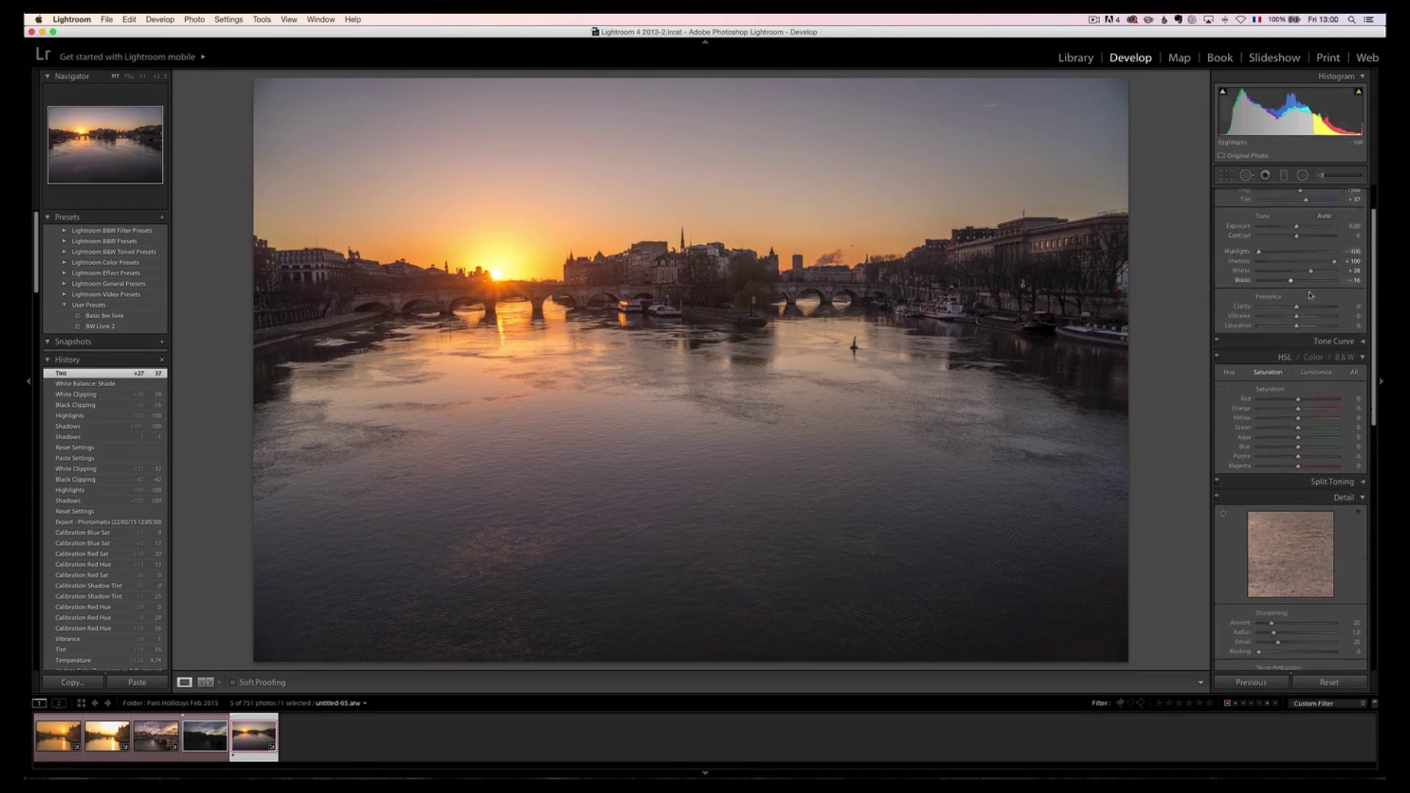
pyautogui.click(1308, 252)
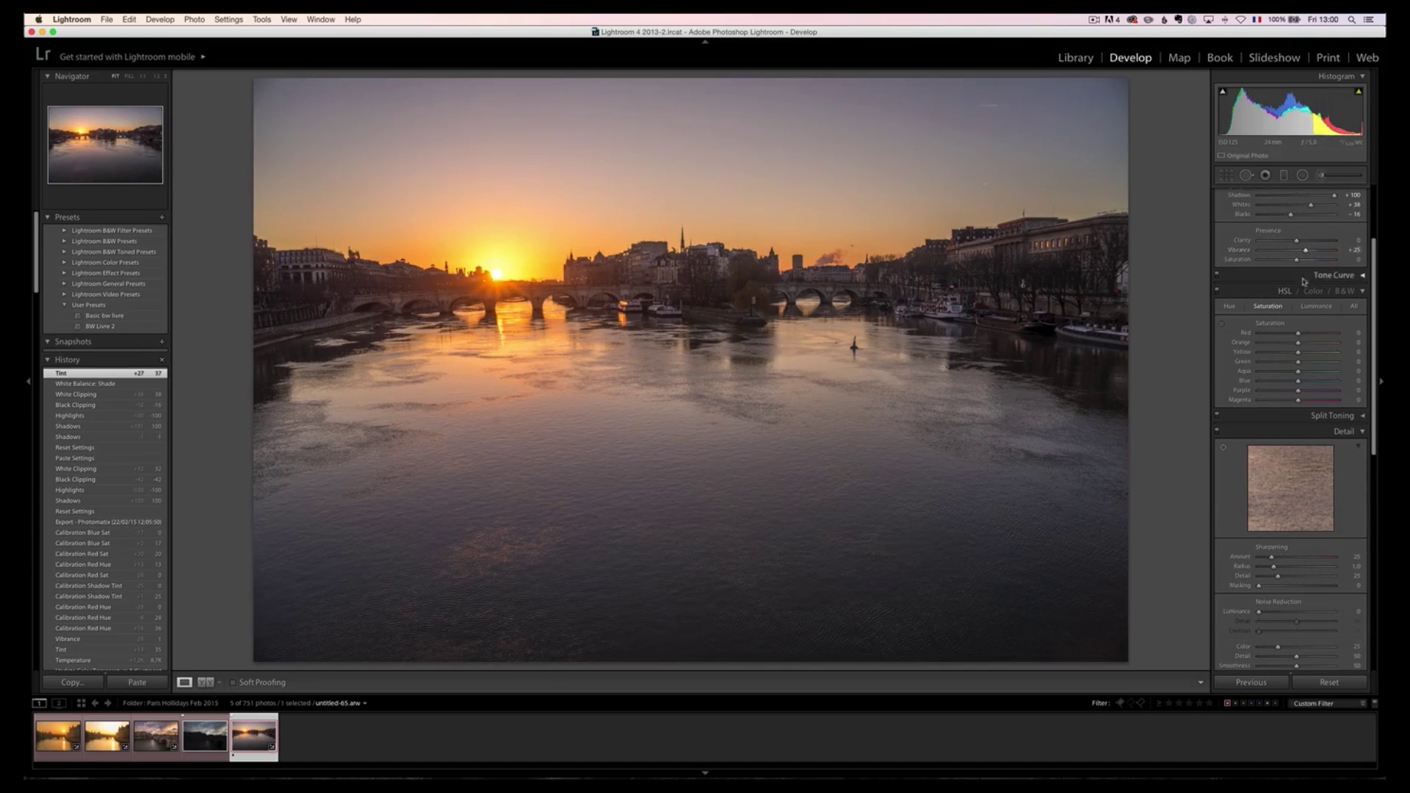
# - Apply Auto Upright perspective correction in Lens Corrections
pyautogui.scroll(-7, 1332, 560)
pyautogui.click(1333, 561)
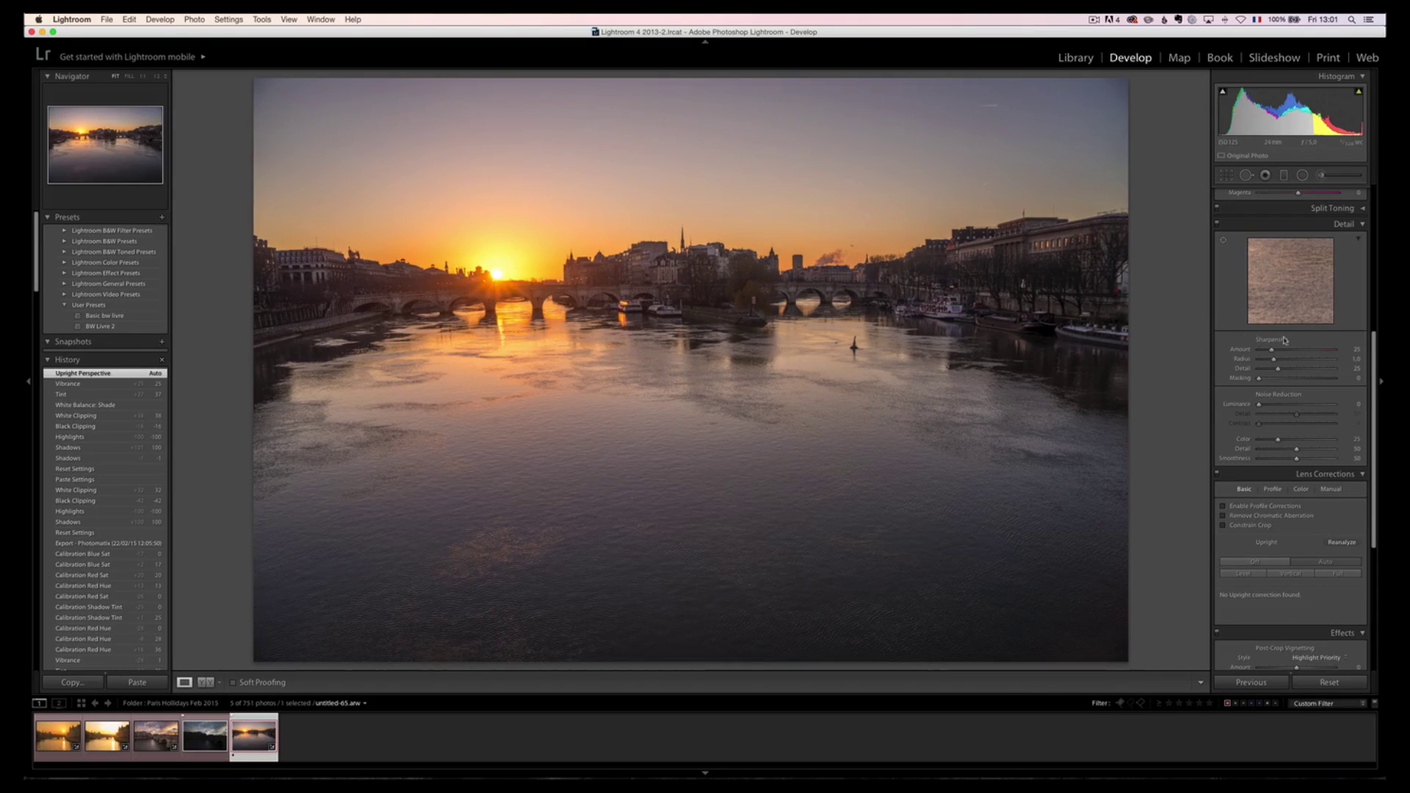
pyautogui.scroll(8, 1265, 279)
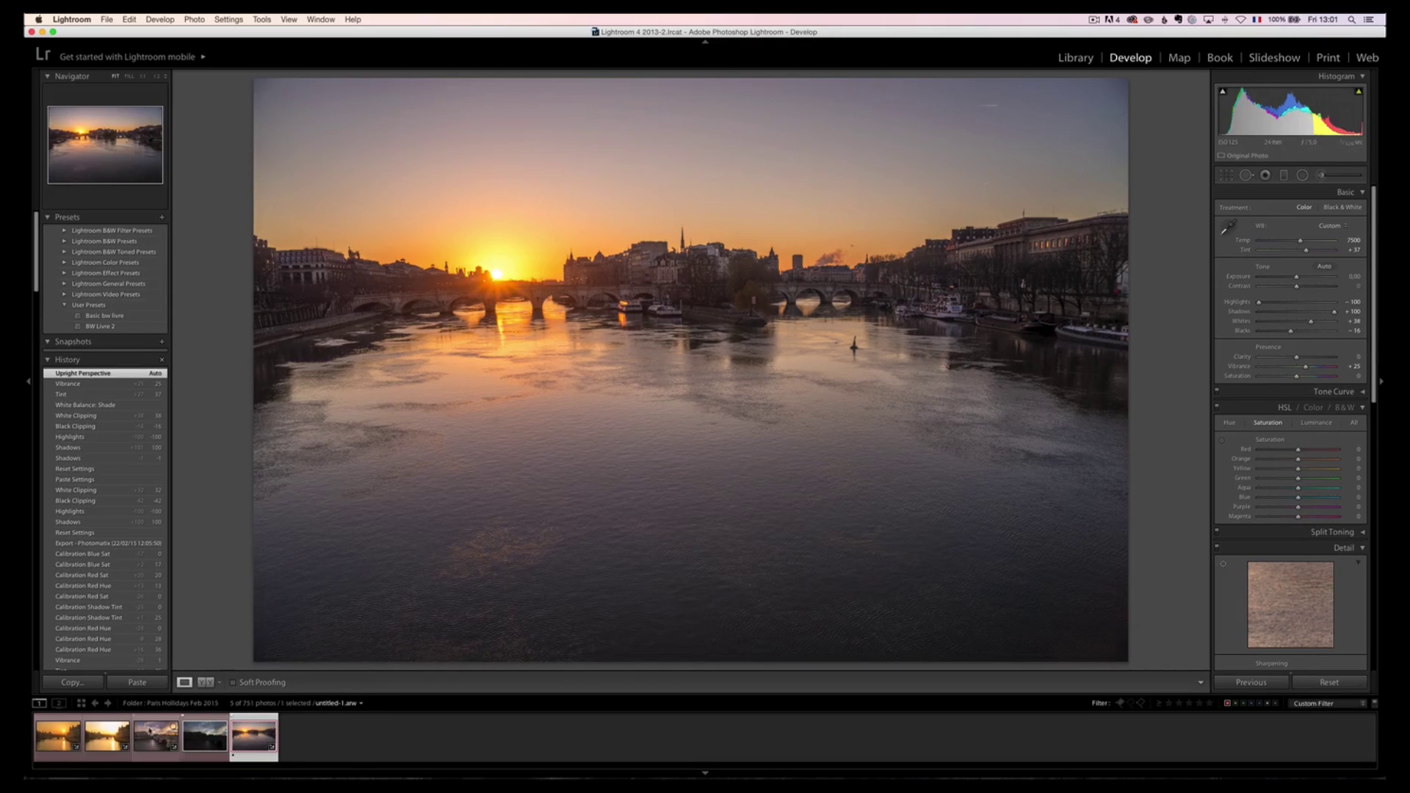
# - Reset the river dusk photo to its unedited original settings
pyautogui.rightClick(142, 735)
pyautogui.press('Escape')
pyautogui.click(254, 735)
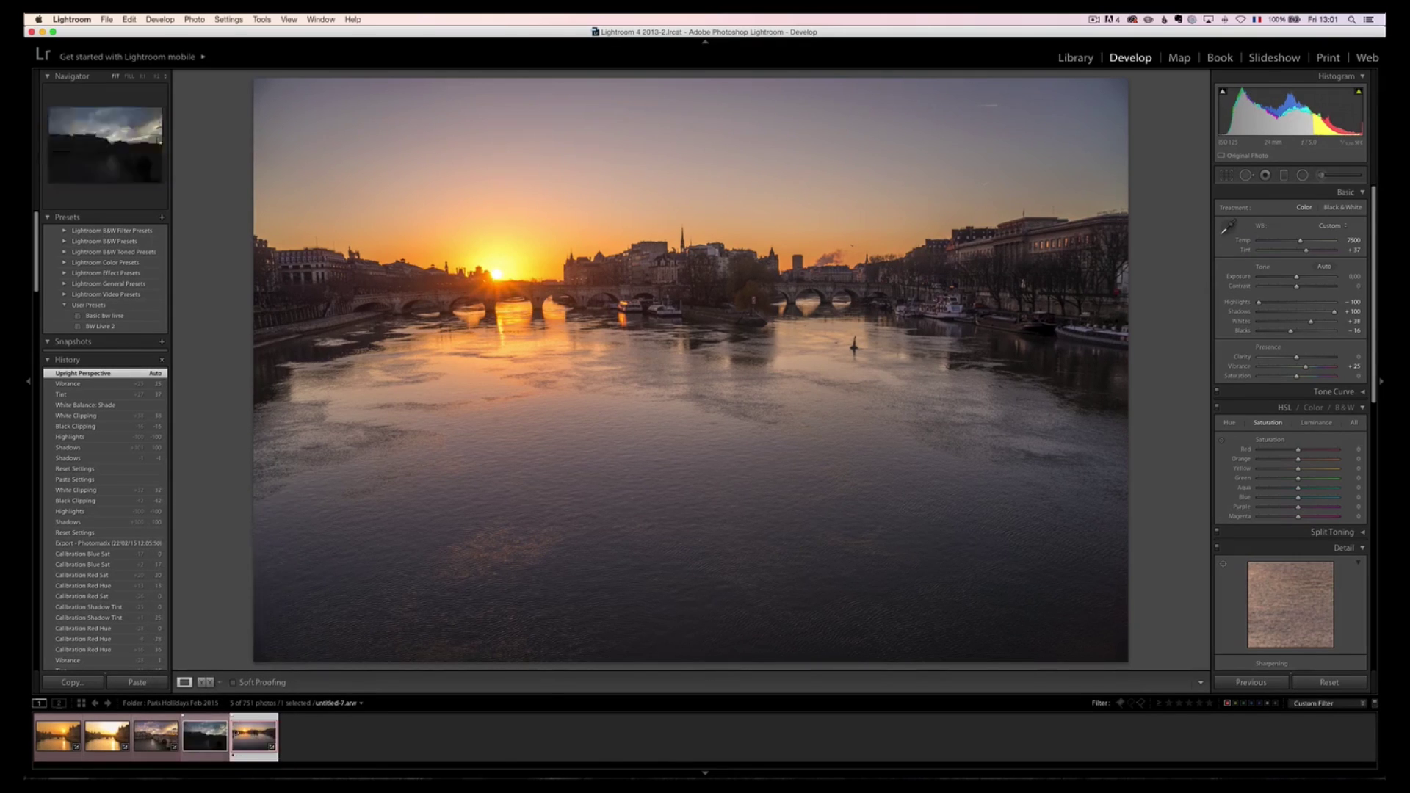
pyautogui.click(1330, 683)
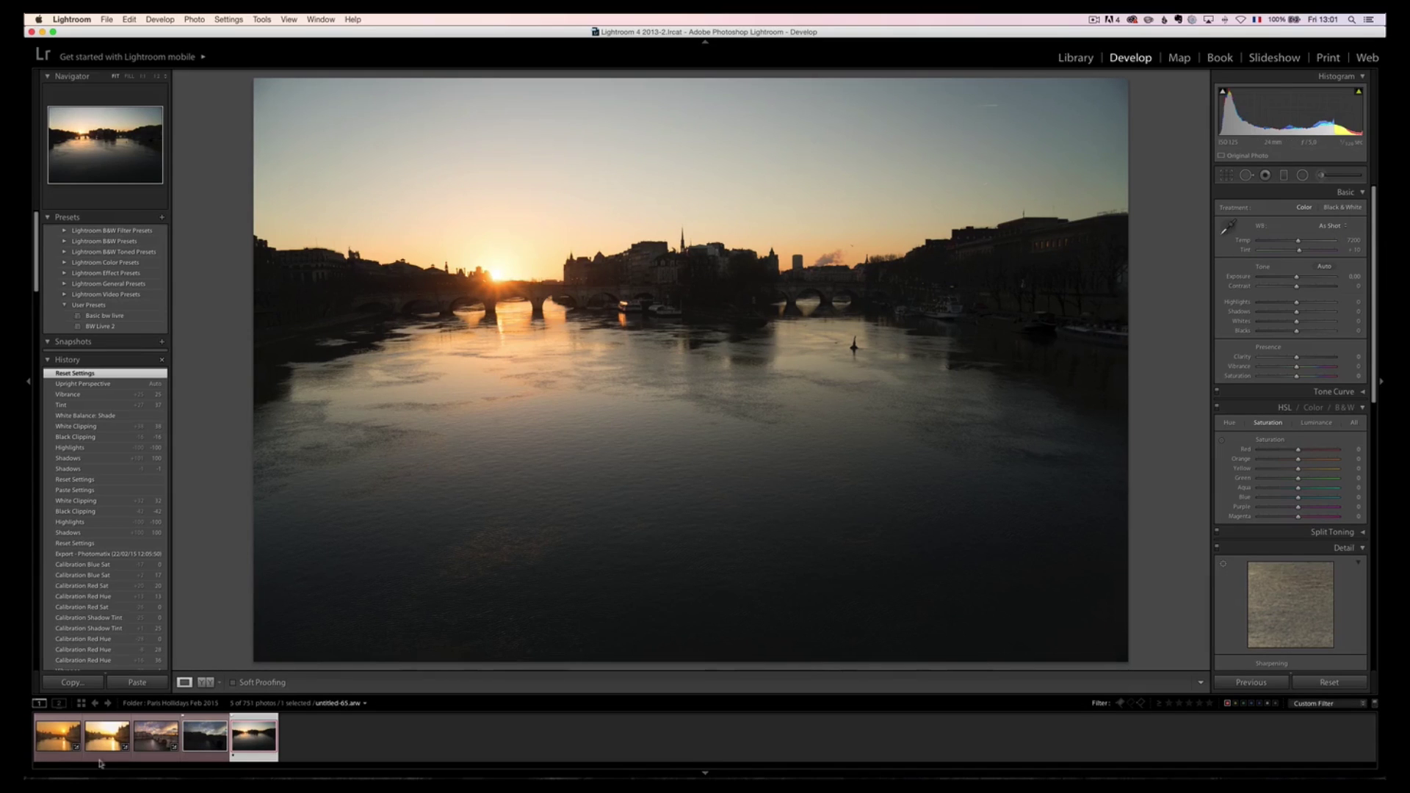
# - Reset the cloudy bridge photo to its original and zoom in to inspect the dark buildings
pyautogui.click(155, 738)
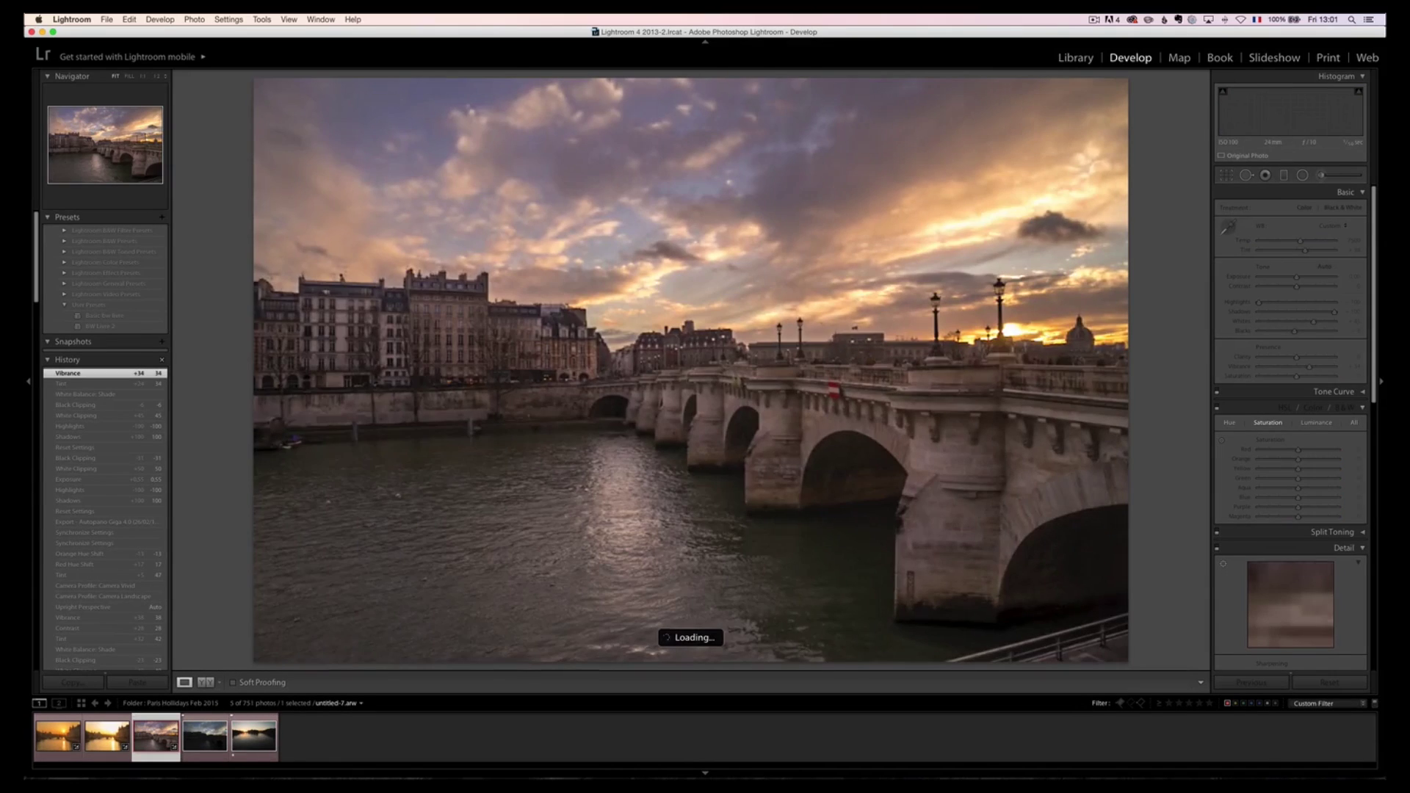
pyautogui.click(1329, 683)
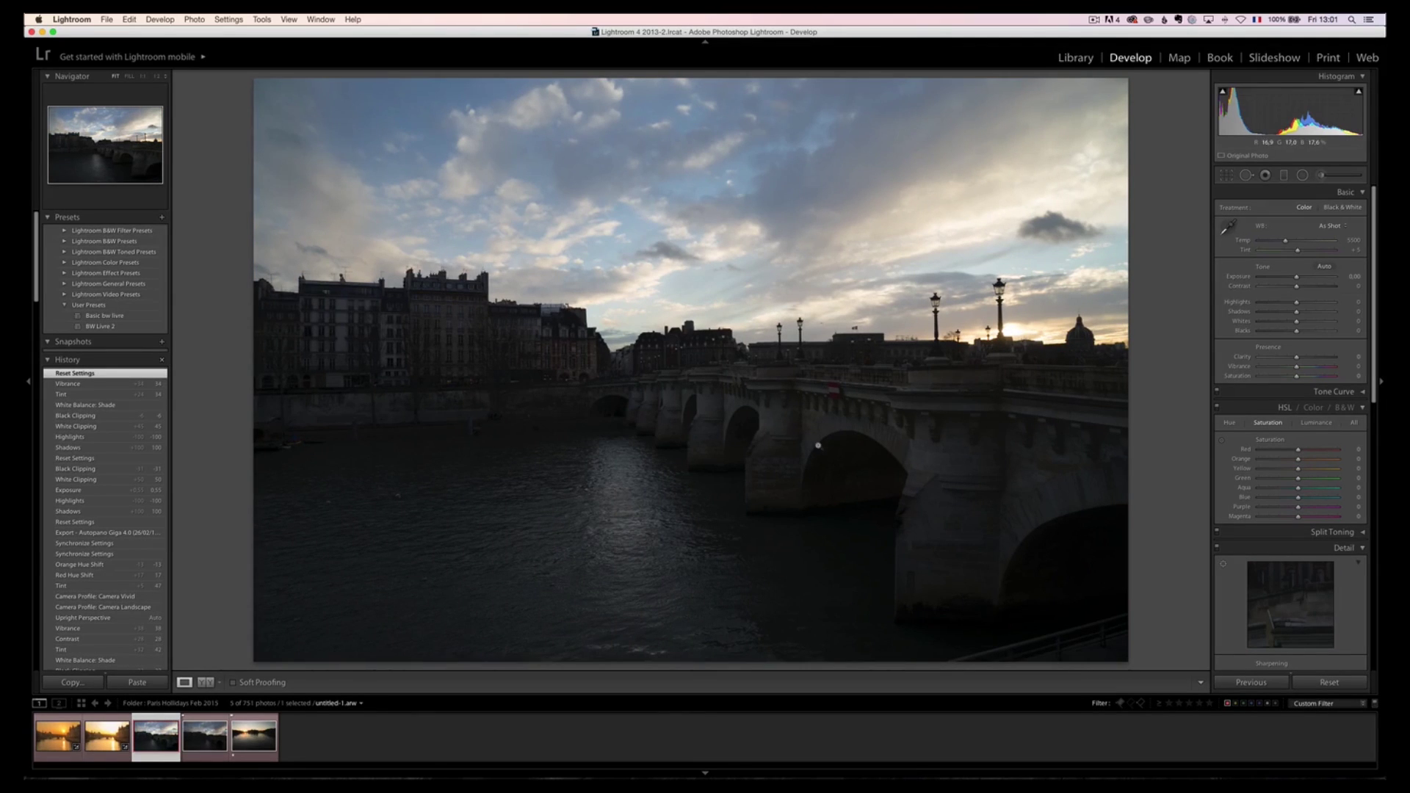
pyautogui.click(505, 357)
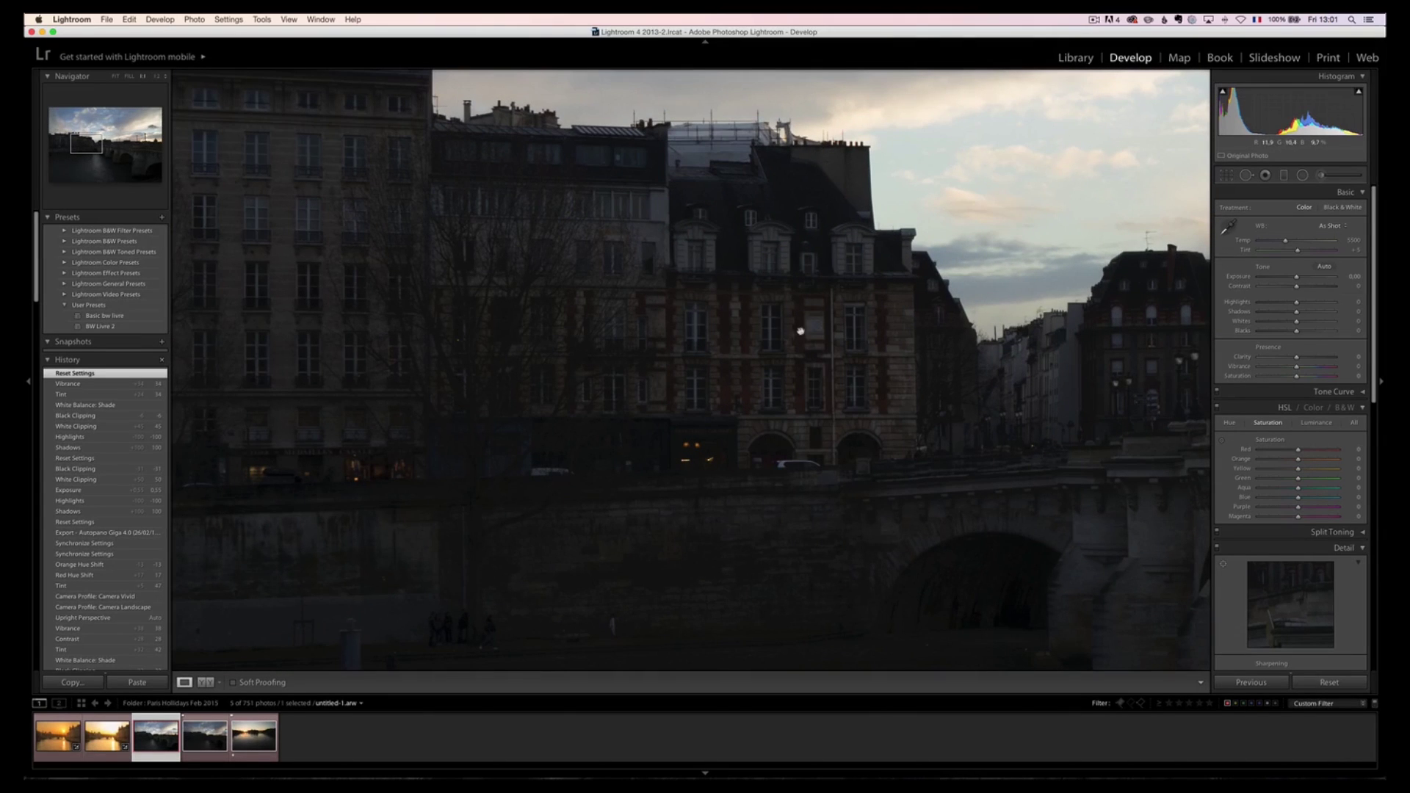
pyautogui.click(767, 354)
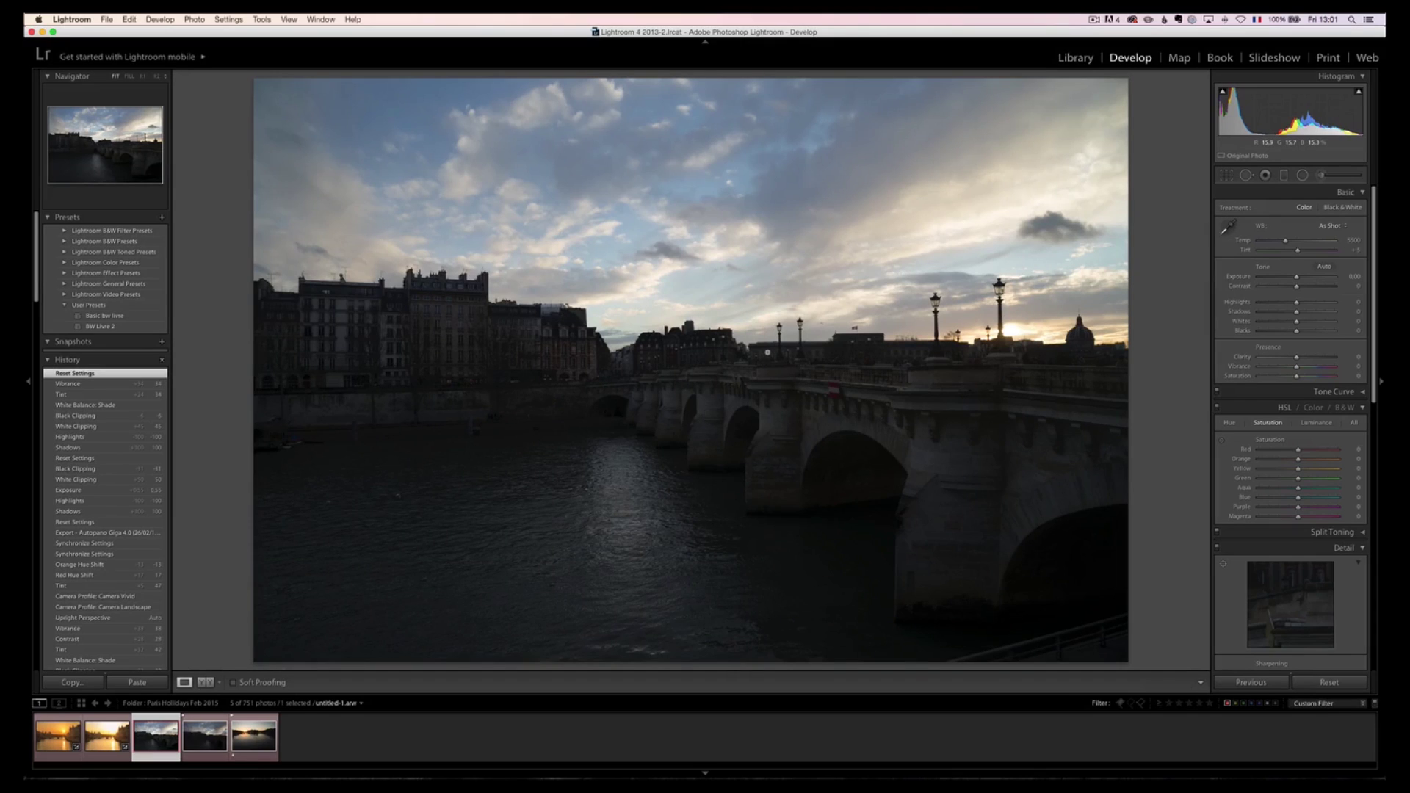